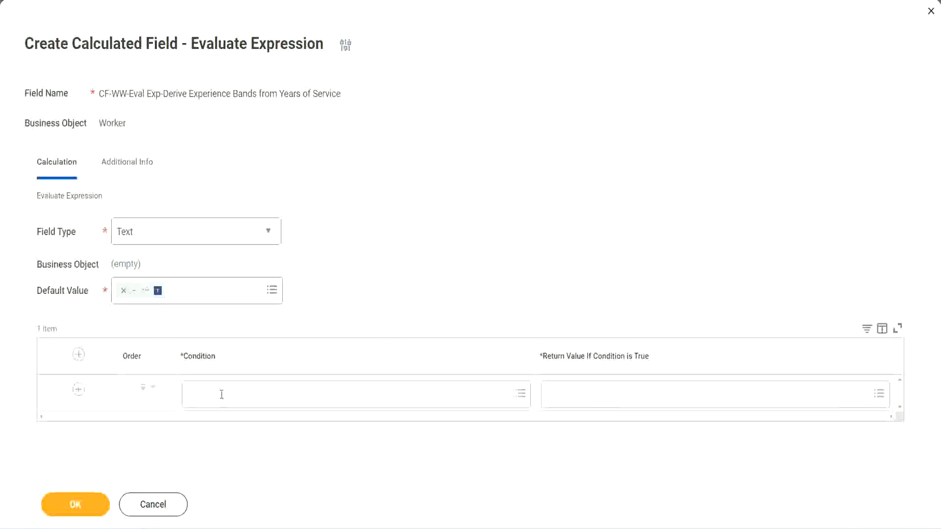
# Switch to the Notepad++ notes and copy the Field 1 name, CF-WW-TF-Length of Service between 0 and 7 years.
pyautogui.click(222, 395)
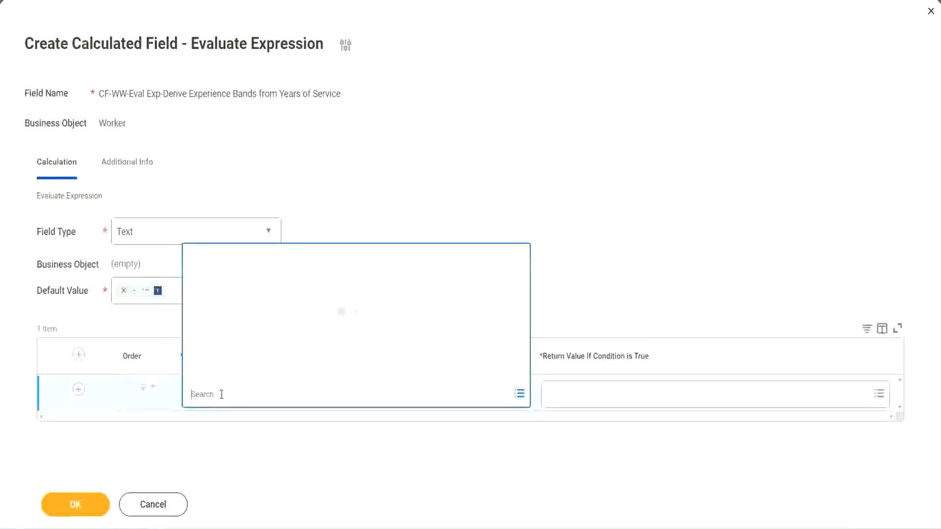
pyautogui.click(359, 217)
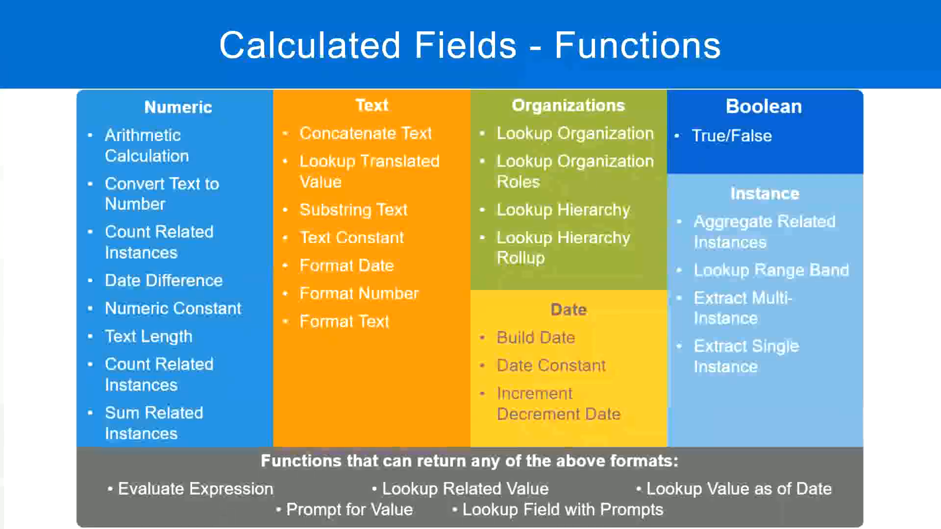
pyautogui.hotkey('alt', 'Tab')
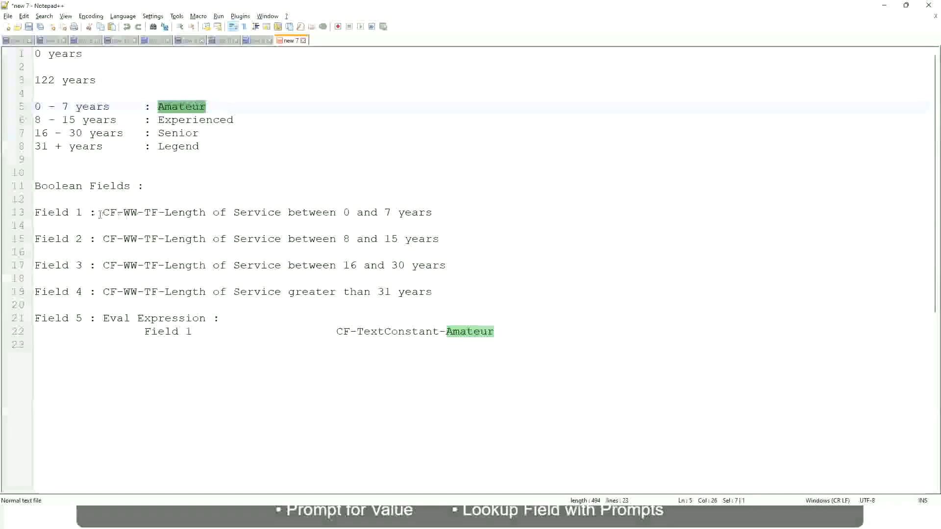
pyautogui.moveTo(104, 212); pyautogui.dragTo(433, 216)
pyautogui.hotkey('ctrl', 'c')
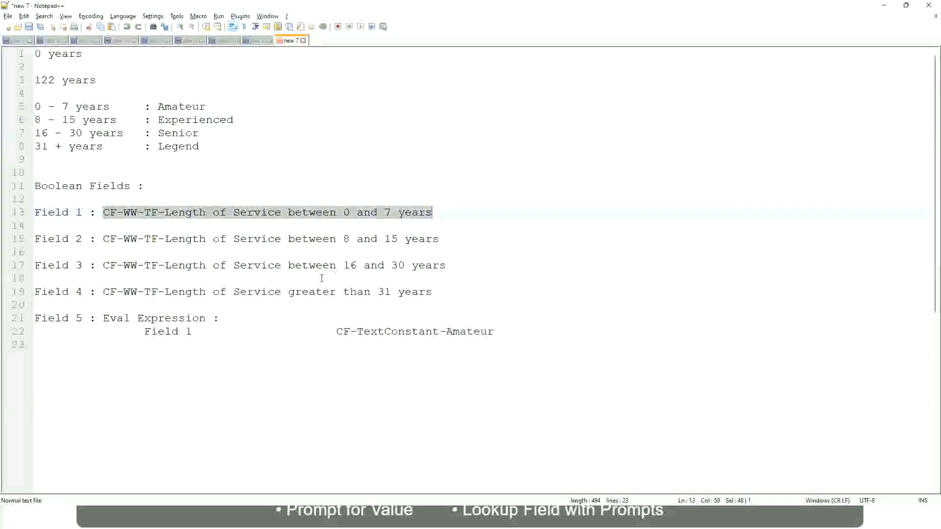
# Back in Workday, set the first row's condition to CF-WW-TF-Length of Service between 0 and 7 years.
pyautogui.hotkey('alt', 'Tab')
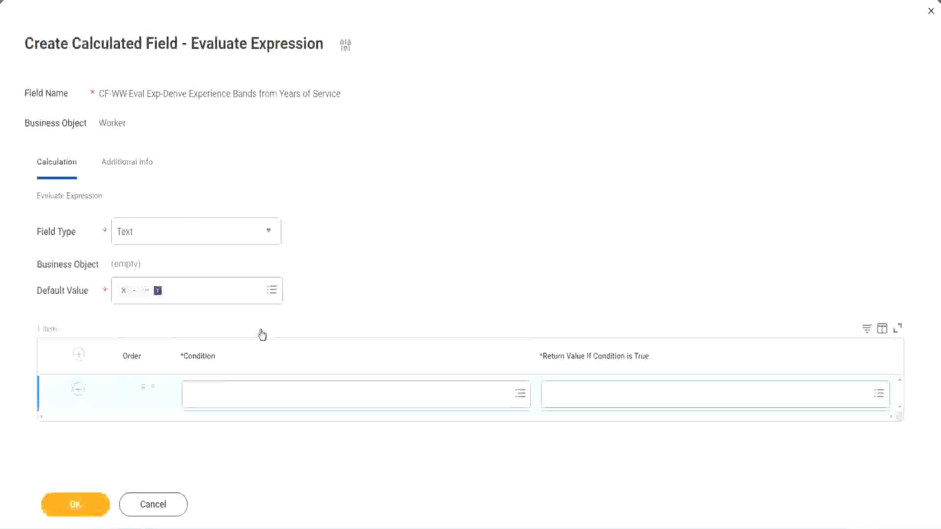
pyautogui.click(240, 398)
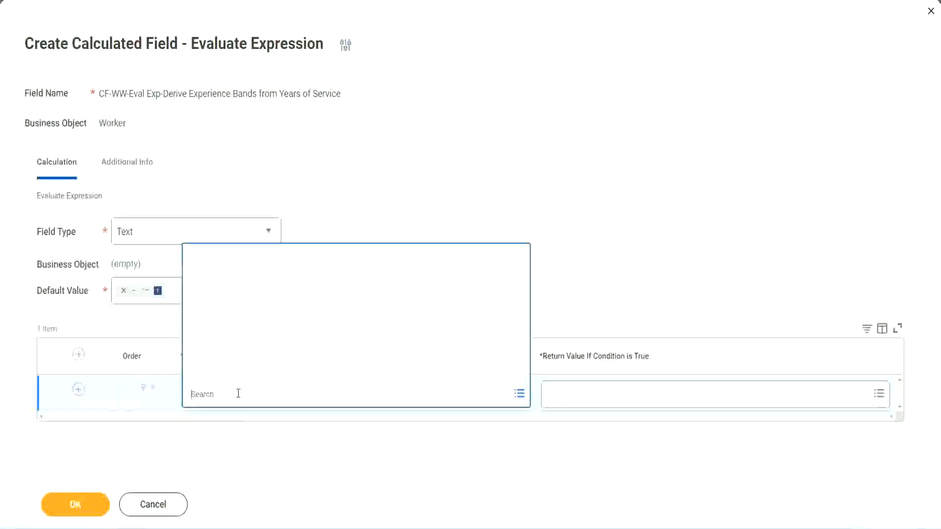
pyautogui.hotkey('ctrl', 'v')
pyautogui.press('Return')
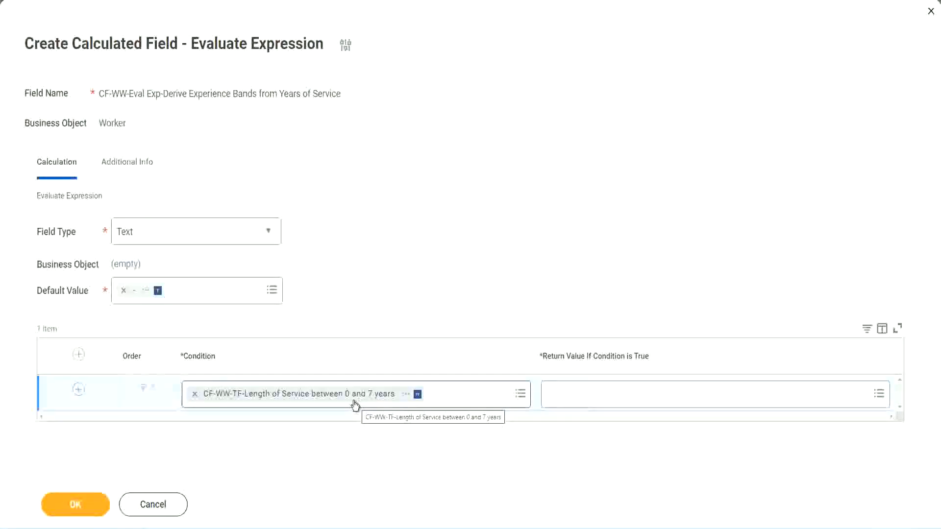
pyautogui.click(611, 400)
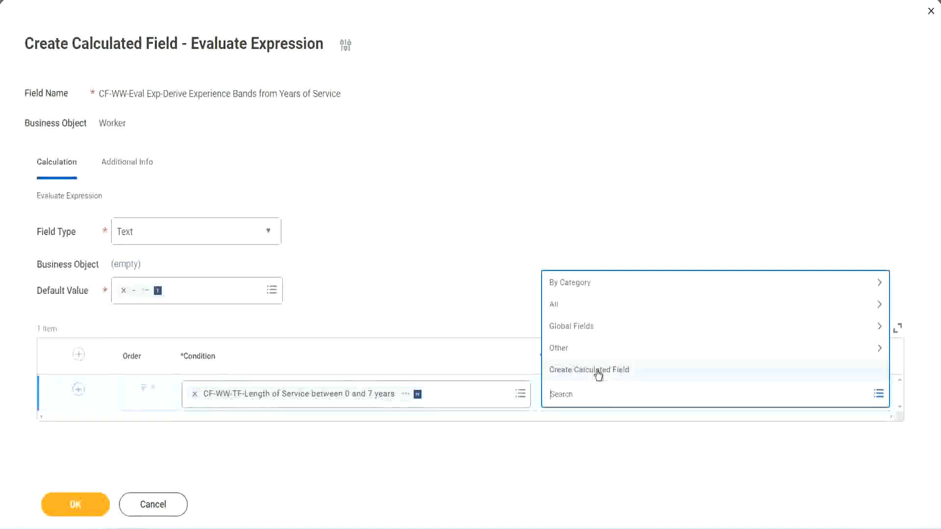
pyautogui.click(546, 246)
pyautogui.click(568, 399)
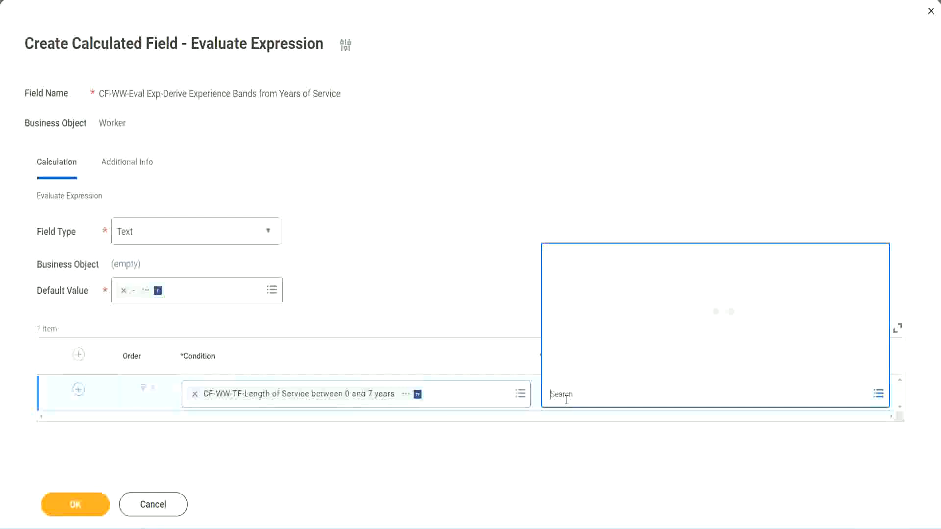
pyautogui.write('Amaterue')
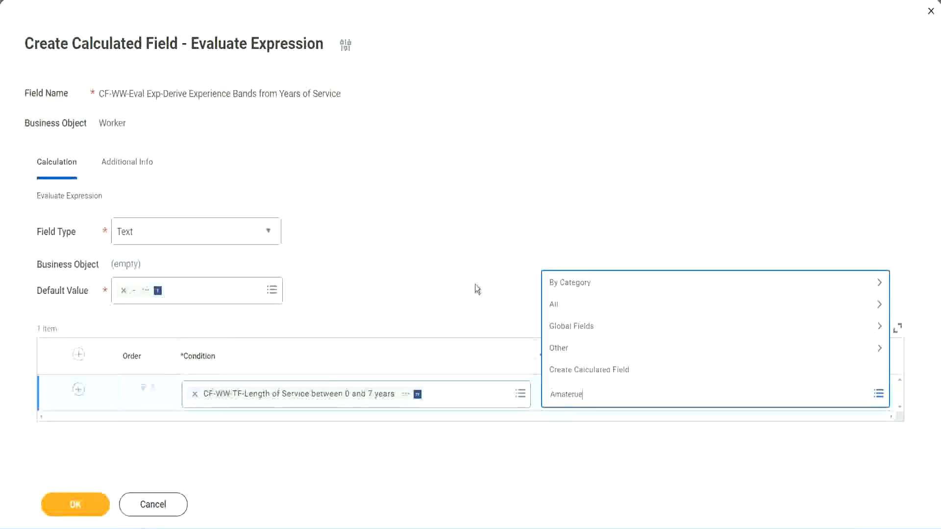
pyautogui.click(475, 289)
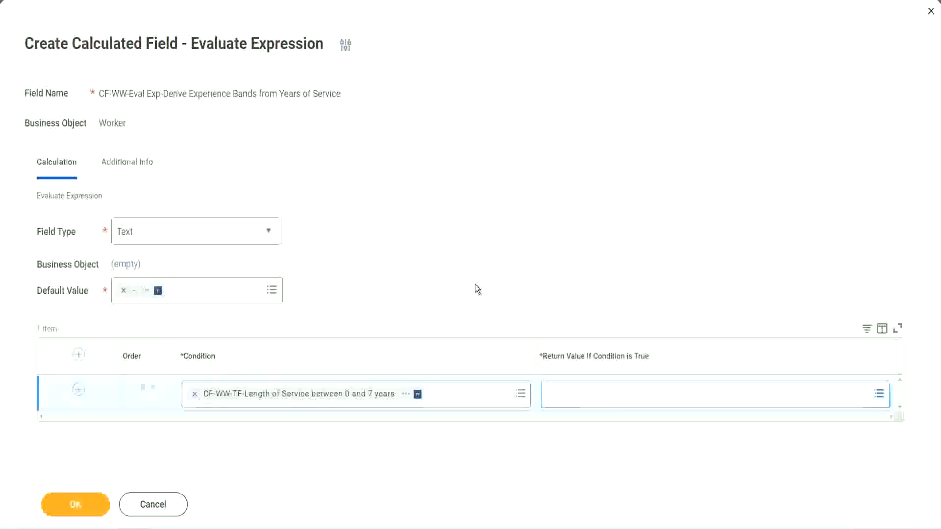
pyautogui.click(592, 399)
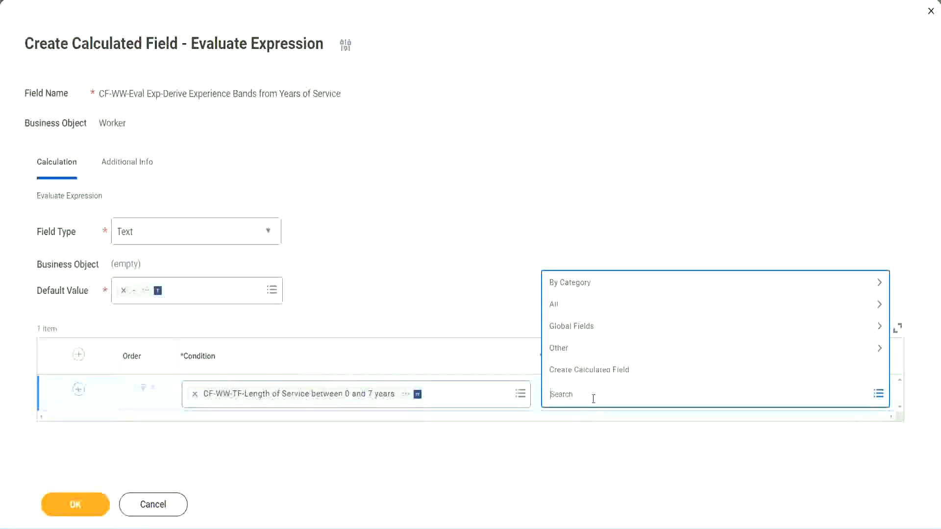
pyautogui.click(475, 290)
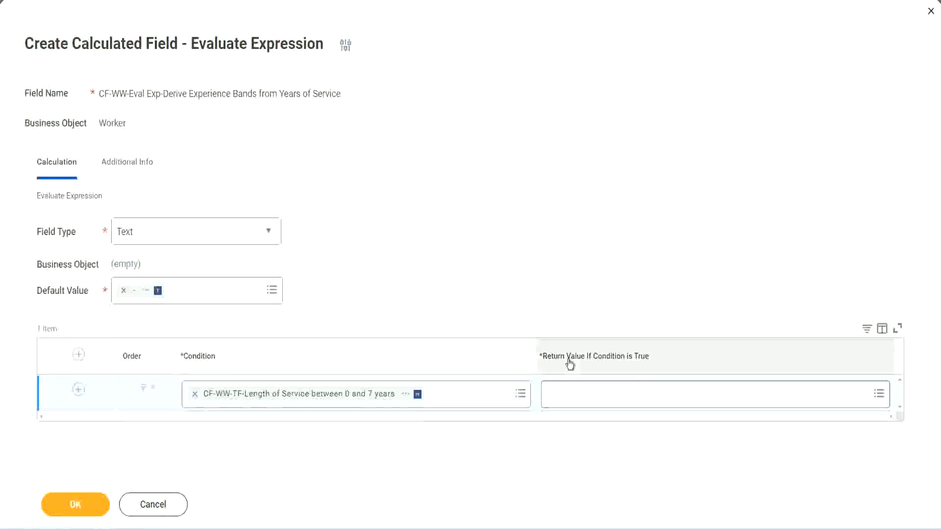
# Start a new calculated field for the first row's return value and name it CF-WW-TC-Amateur.
pyautogui.click(610, 397)
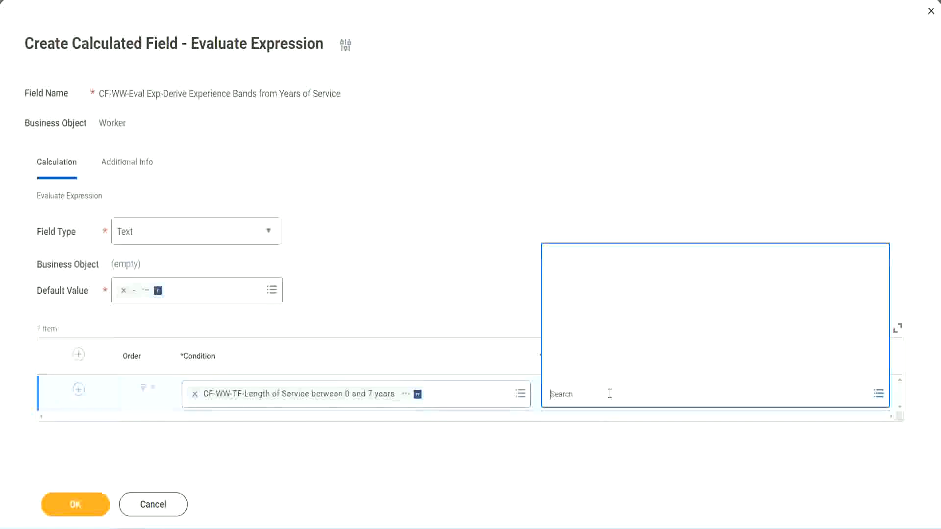
pyautogui.click(603, 370)
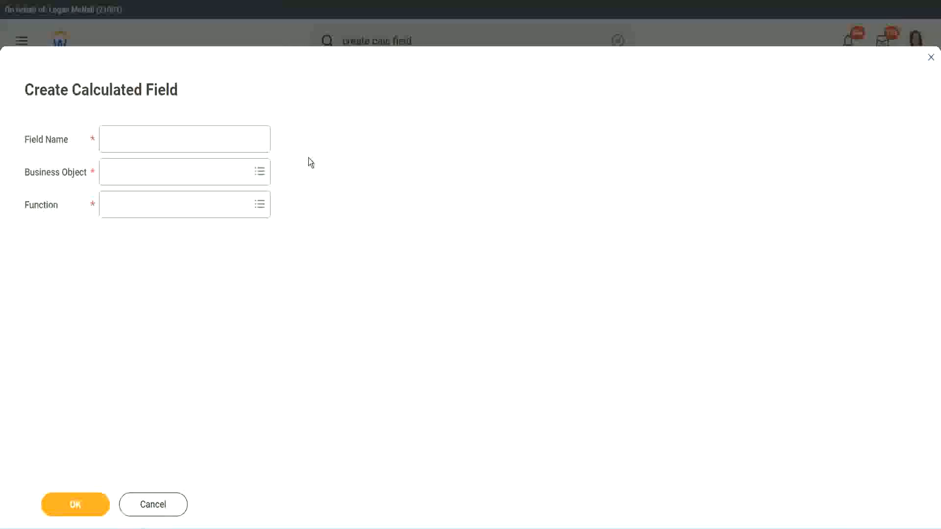
pyautogui.click(114, 140)
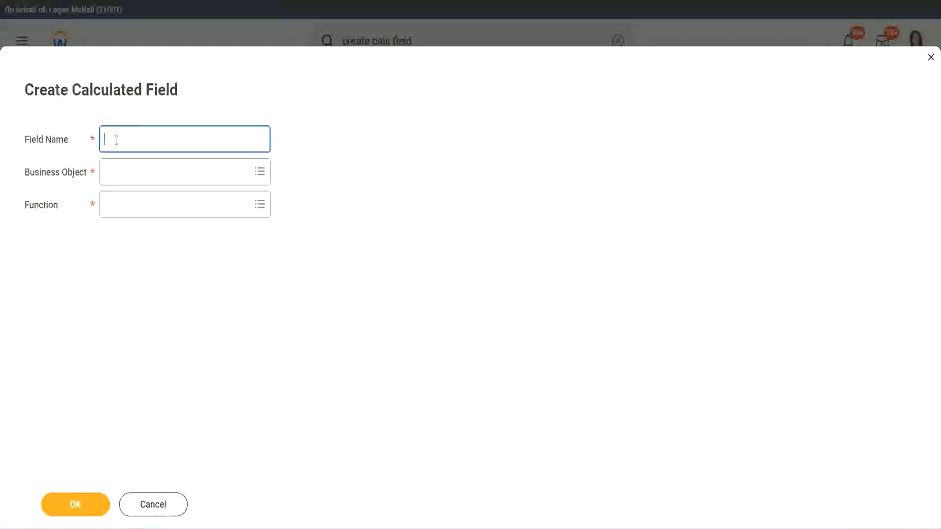
pyautogui.write('CF T')
pyautogui.write('CF-TC')
pyautogui.write('-Am')
pyautogui.write('ateur')
pyautogui.click(117, 140)
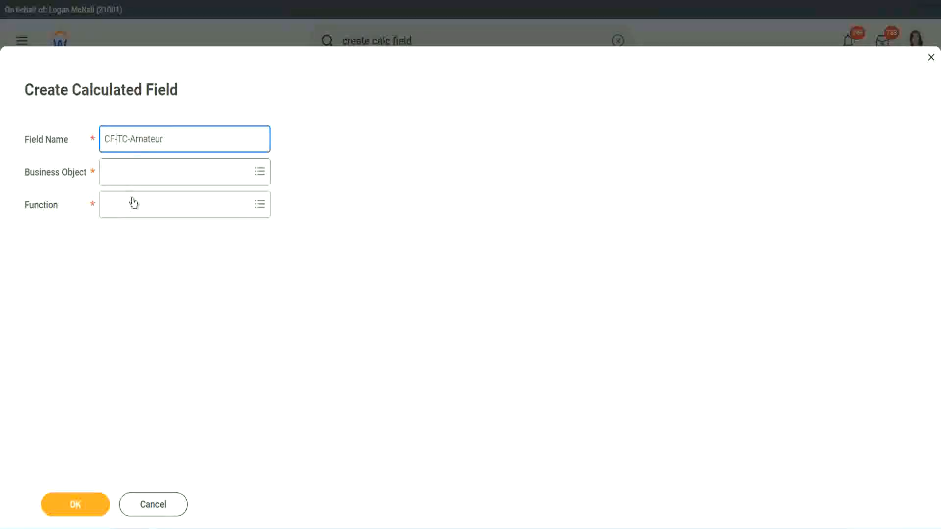
pyautogui.write('WW-')
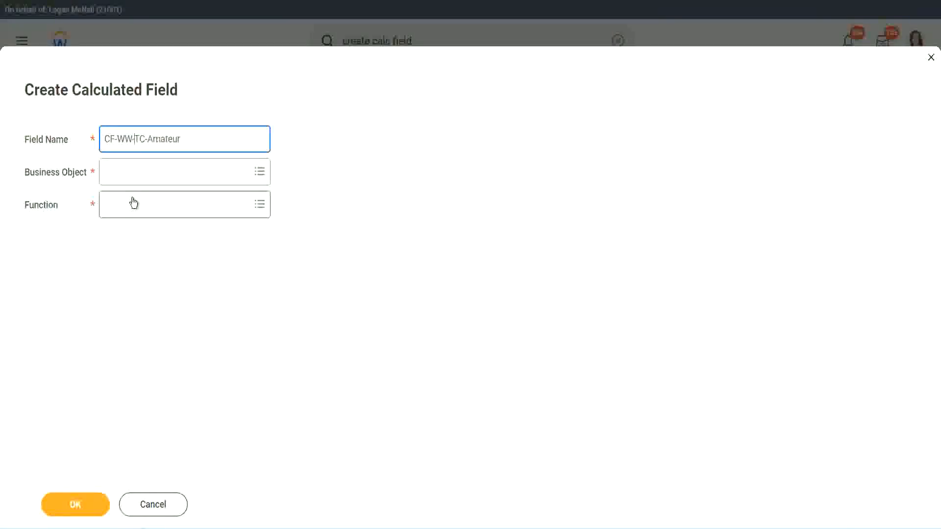
# Set the new calculated field's business object to Global.
pyautogui.click(133, 174)
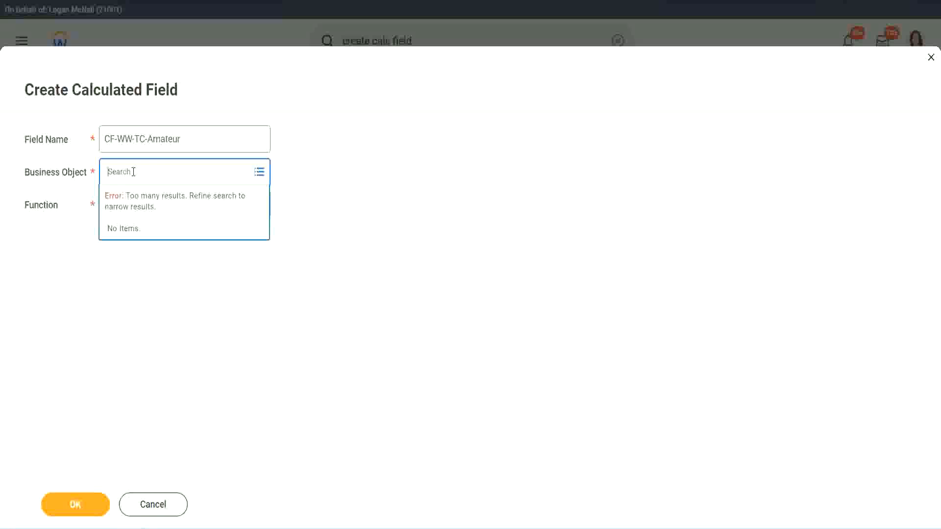
pyautogui.write('worker')
pyautogui.press('BackSpace')
pyautogui.press('BackSpace')
pyautogui.press('BackSpace')
pyautogui.press('BackSpace')
pyautogui.write('globa')
pyautogui.press('Return')
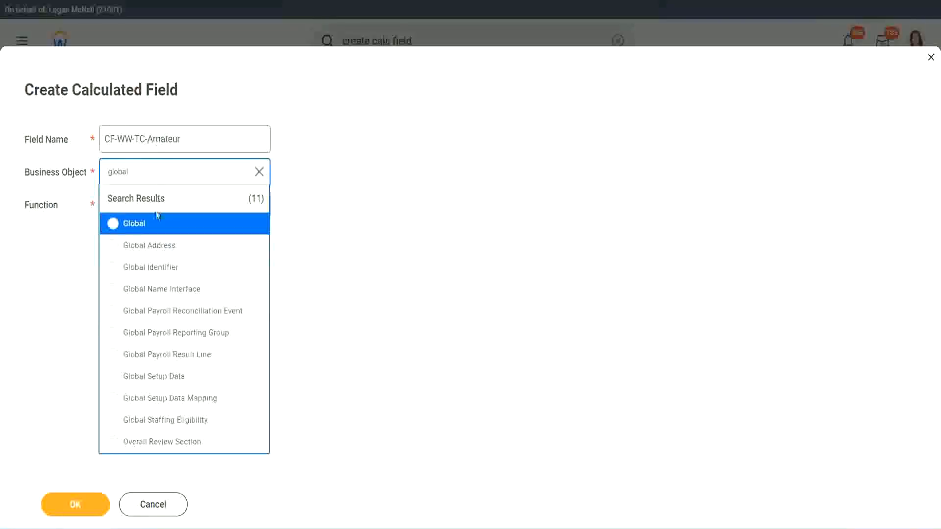
pyautogui.click(147, 229)
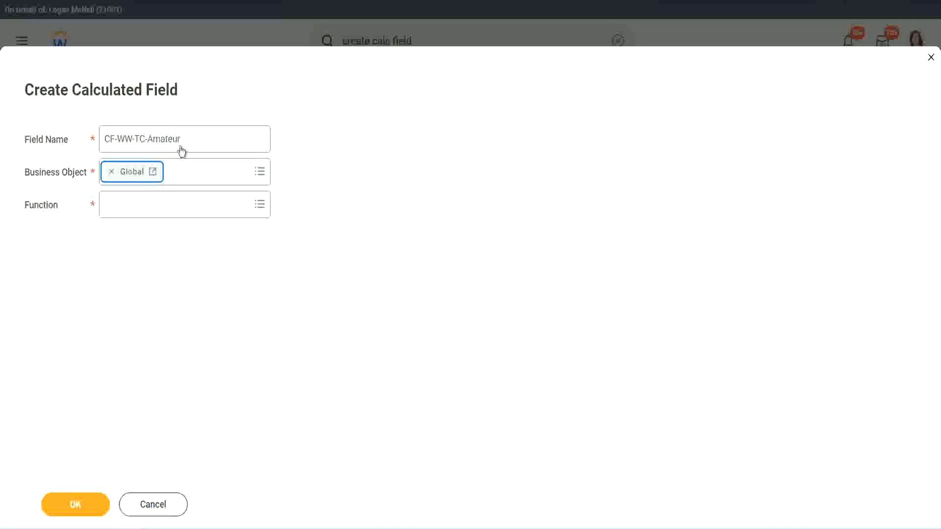
pyautogui.tripleClick(243, 132)
pyautogui.click(205, 138)
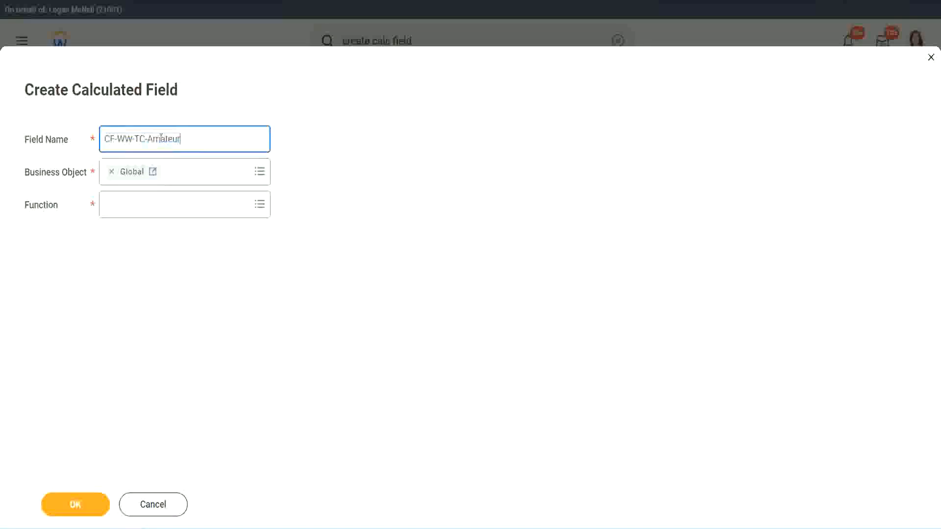
pyautogui.doubleClick(185, 138)
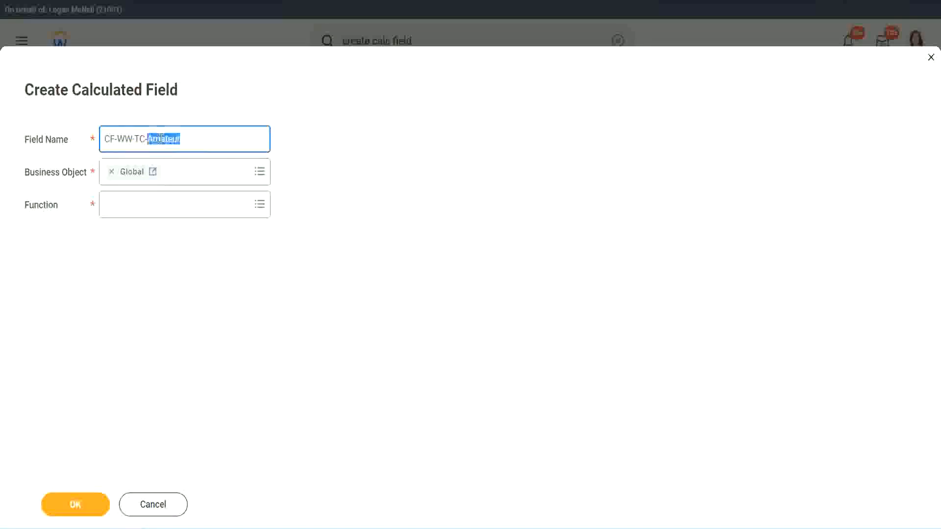
pyautogui.click(195, 137)
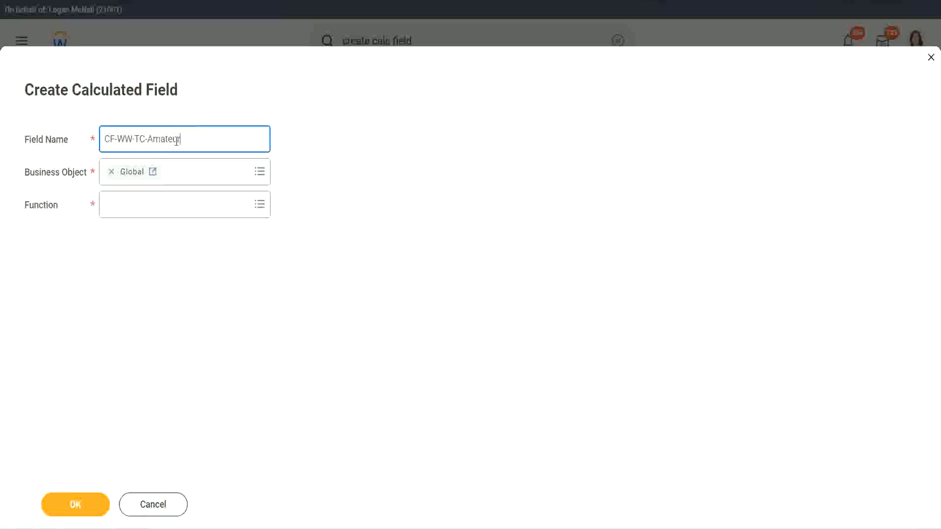
pyautogui.doubleClick(177, 140)
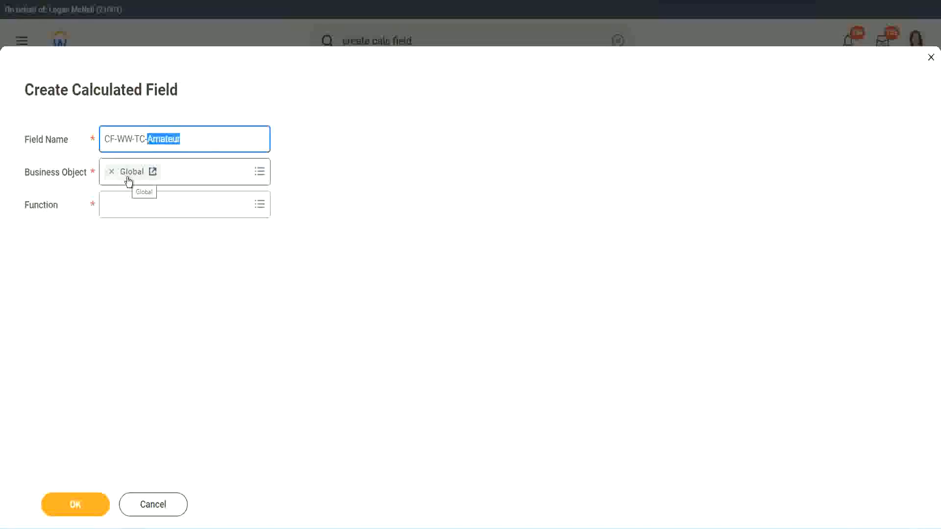
# Choose Text Constant as the new field's function and continue to its definition.
pyautogui.click(131, 204)
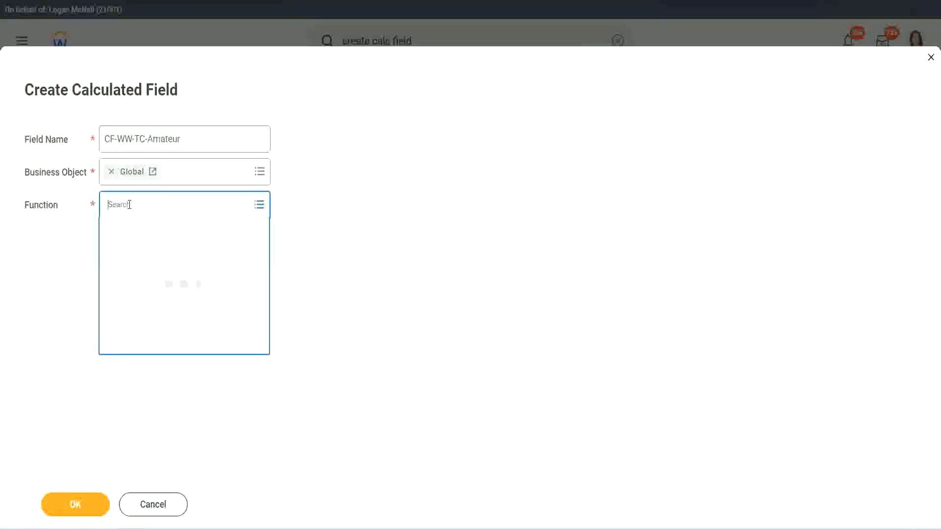
pyautogui.write('text const')
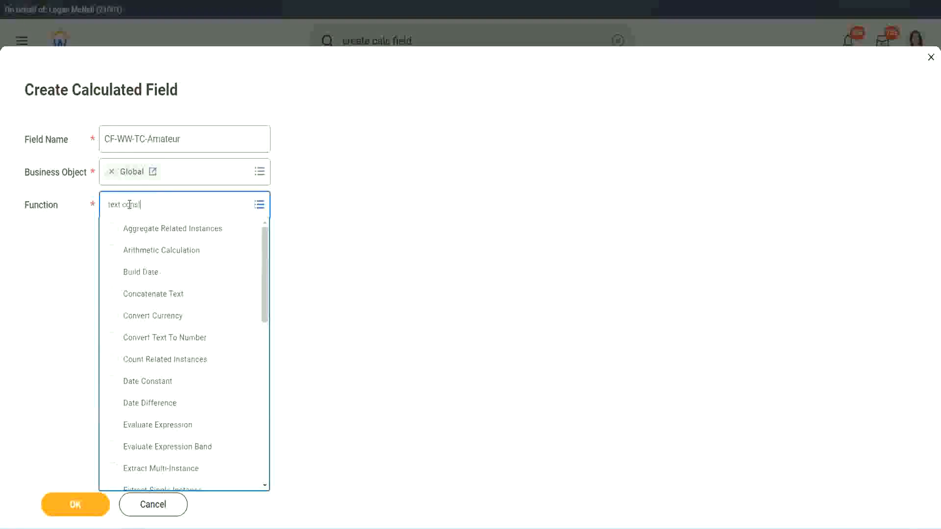
pyautogui.press('Return')
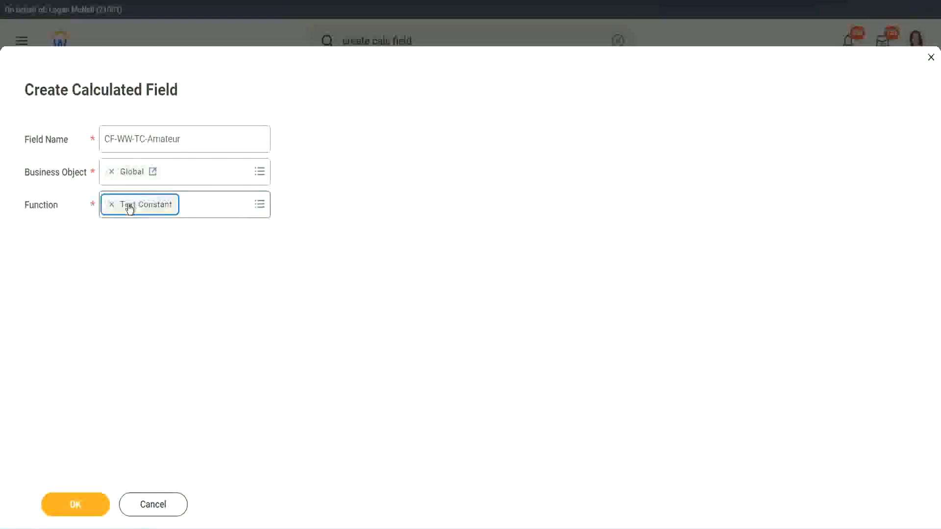
pyautogui.click(78, 512)
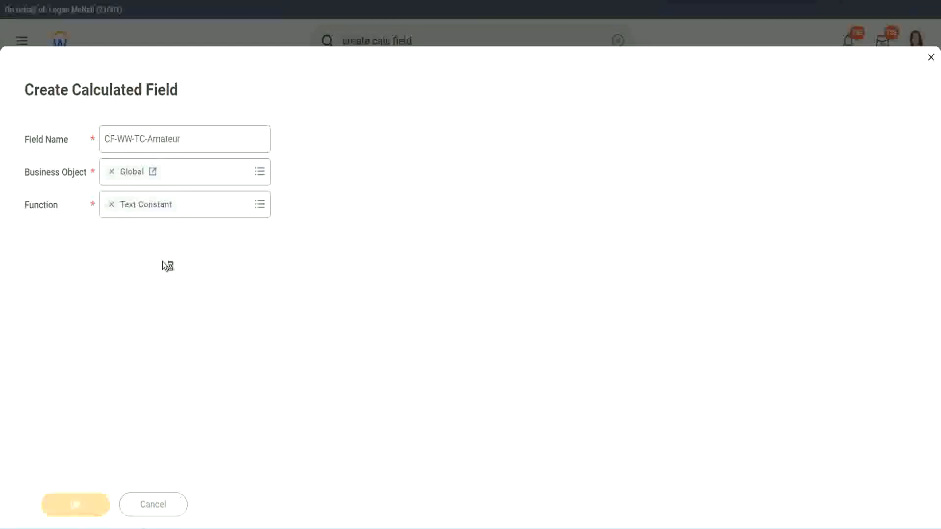
# Enter Amateur as the text constant and save the calculated field as the first row's return value.
pyautogui.click(156, 277)
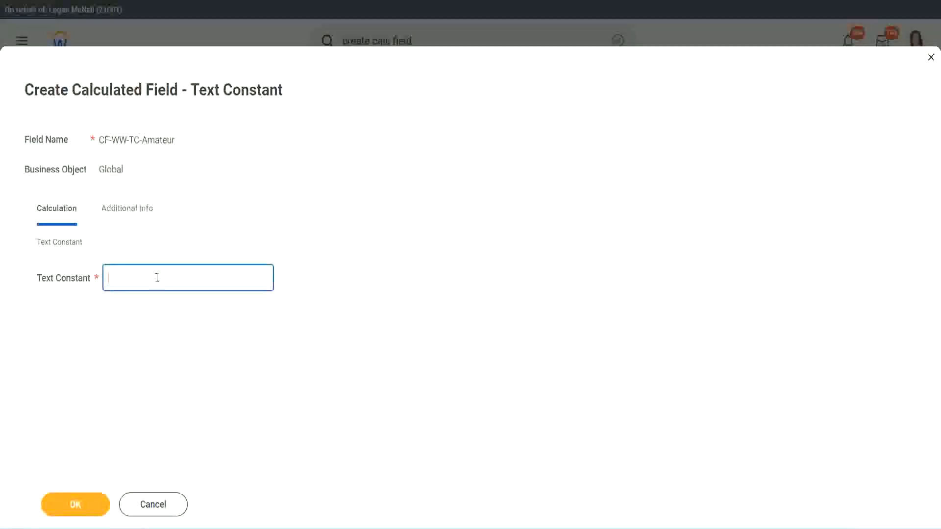
pyautogui.write('Amateur')
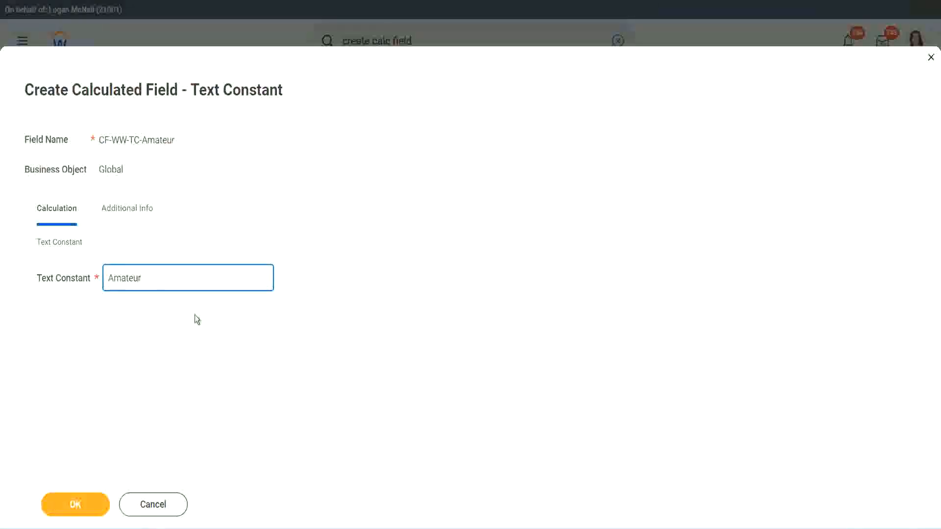
pyautogui.click(74, 504)
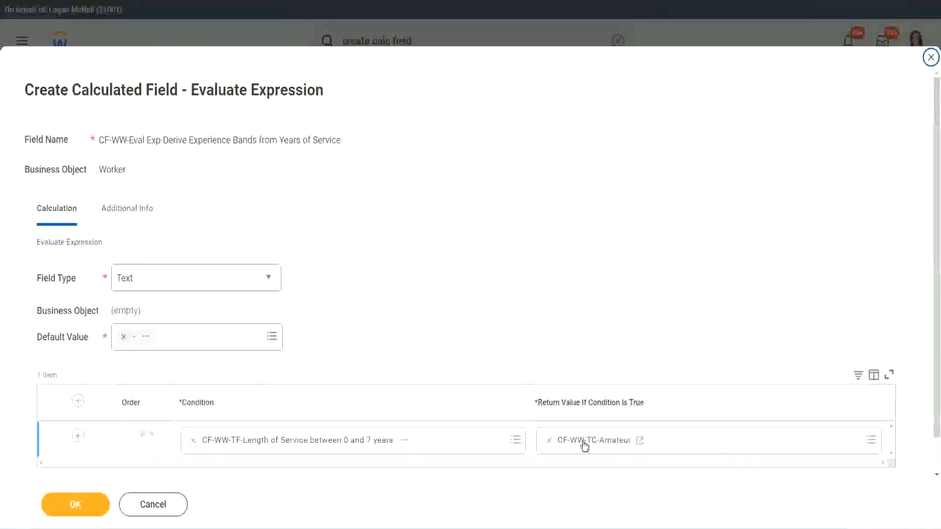
# Copy the text of the CF-WW-TC-Amateur return value and add a second condition row below the first.
pyautogui.rightClick(585, 445)
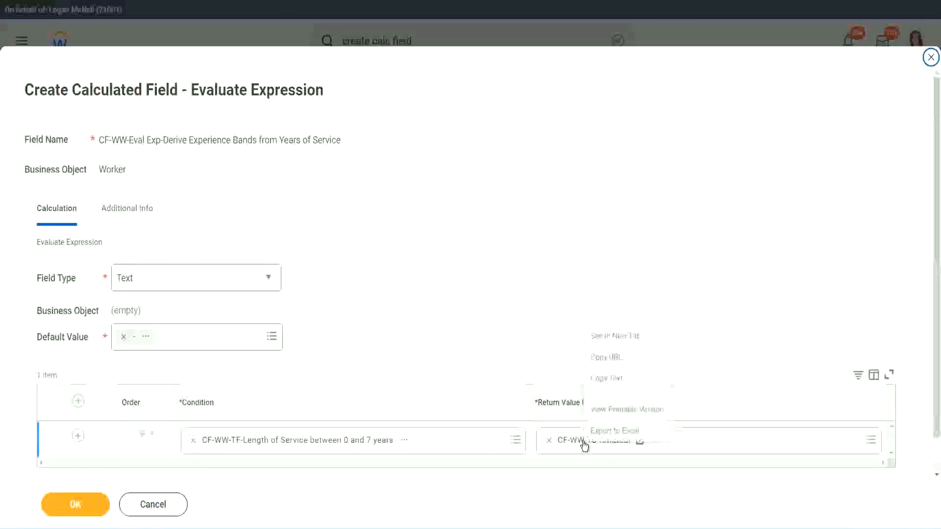
pyautogui.click(616, 379)
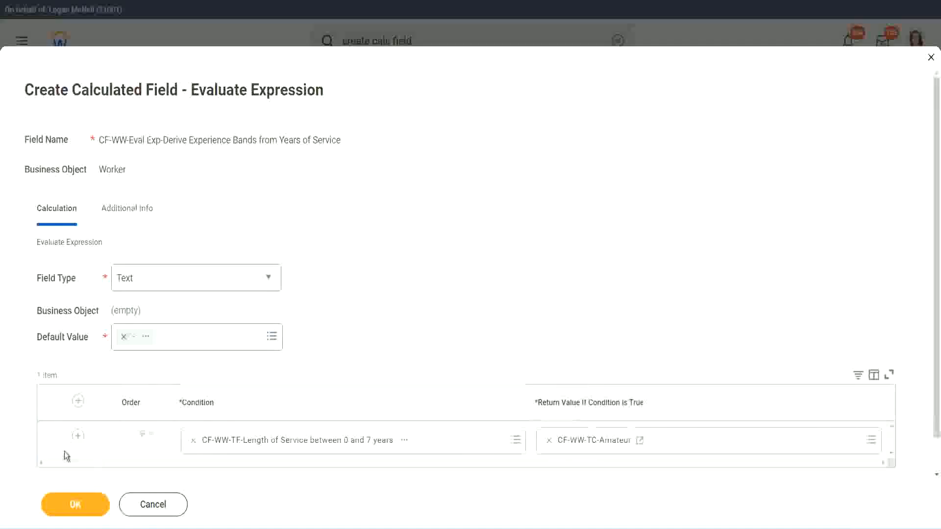
pyautogui.click(77, 437)
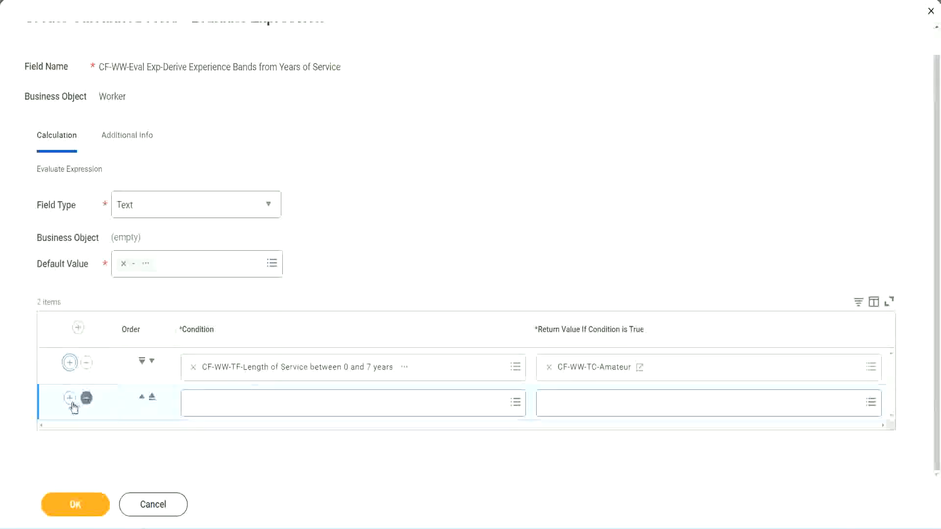
# Extend the condition table to four rows and set the second row's condition to CF-WW-TF-Length of Service between 8 and 15 years.
pyautogui.click(69, 398)
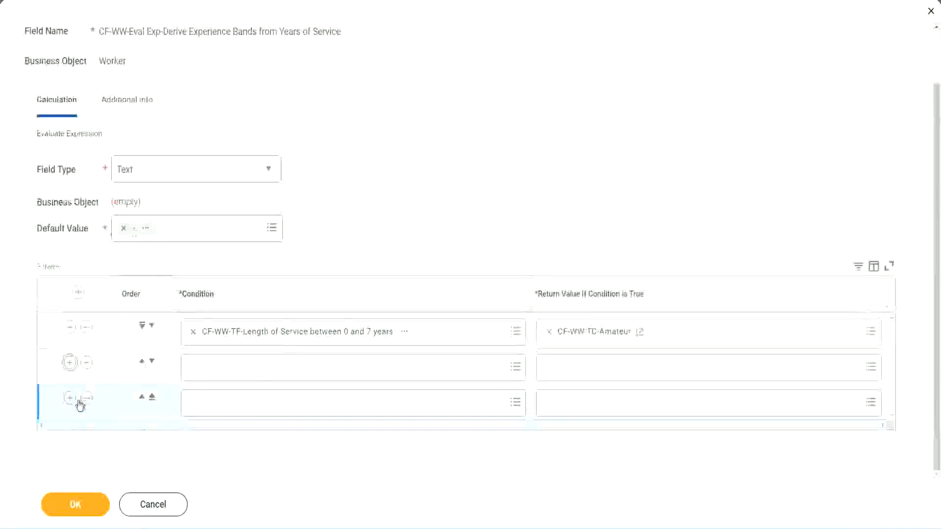
pyautogui.click(231, 367)
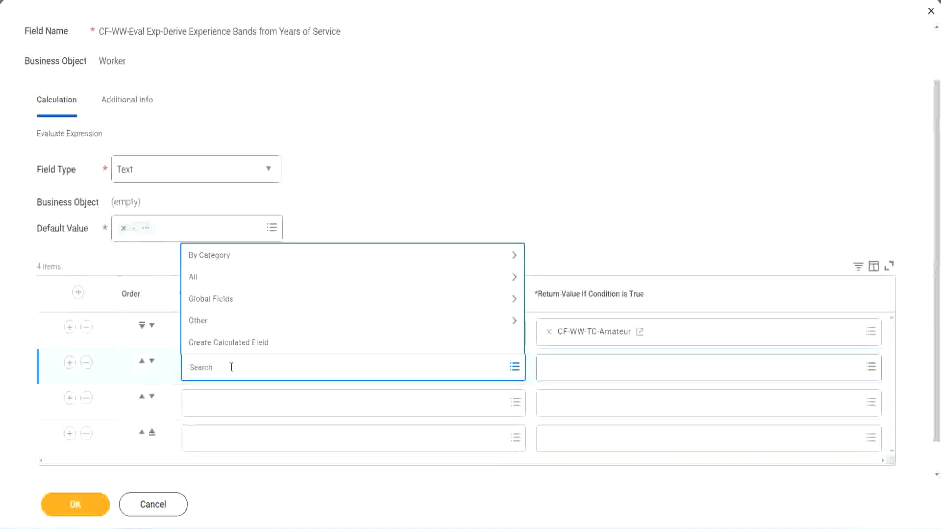
pyautogui.write('cf-ww')
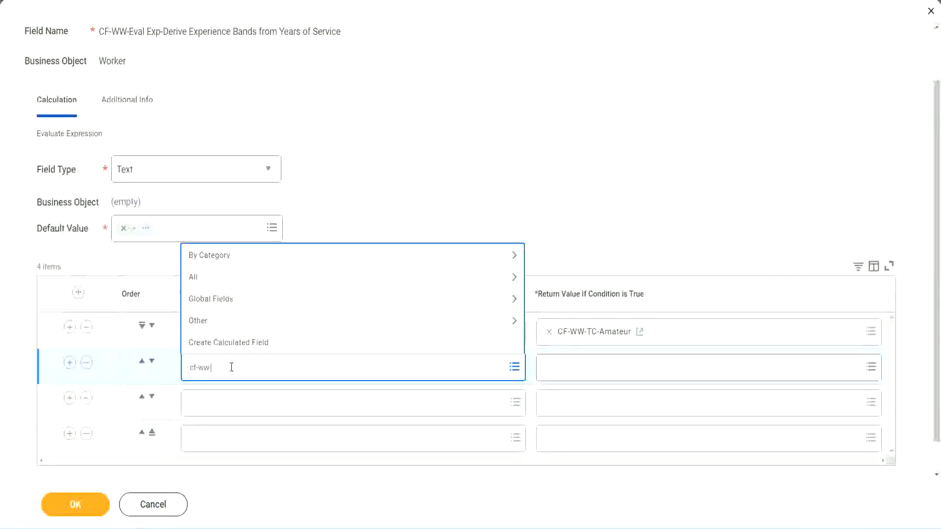
pyautogui.write('-tf')
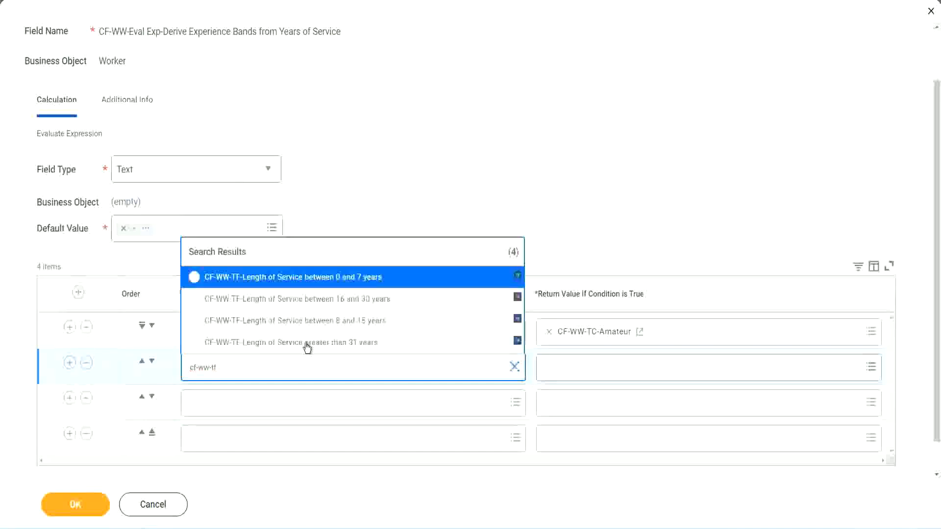
pyautogui.click(364, 321)
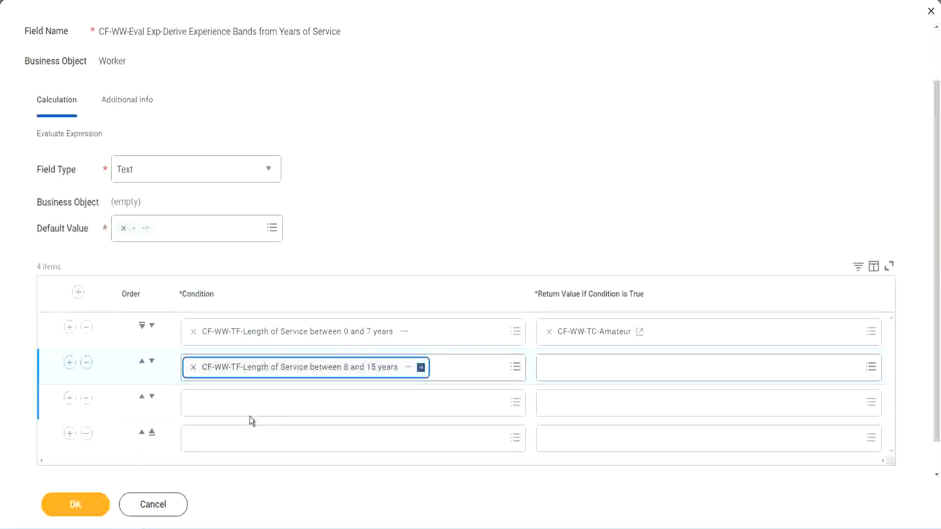
# Set the third row's condition to CF-WW-TF-Length of Service between 16 and 30 years.
pyautogui.click(237, 403)
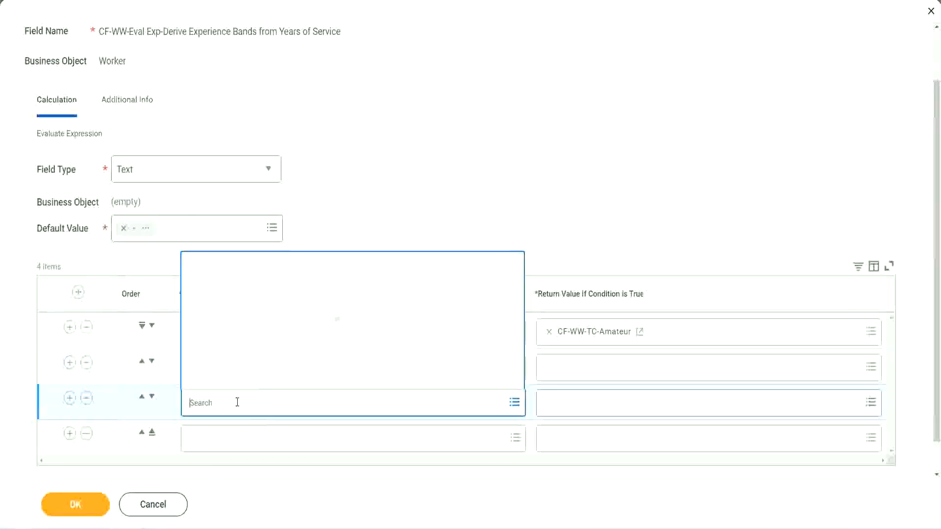
pyautogui.write('cf-ww')
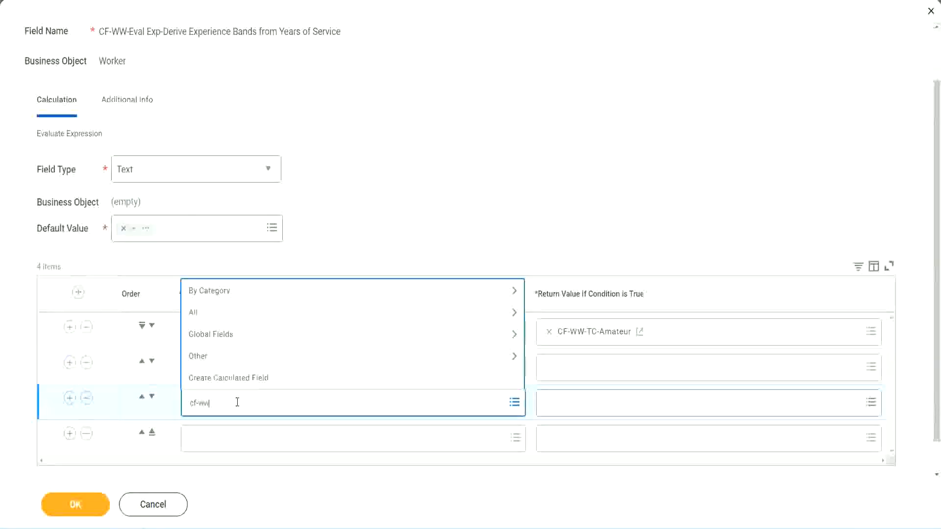
pyautogui.write('-tf')
pyautogui.press('Return')
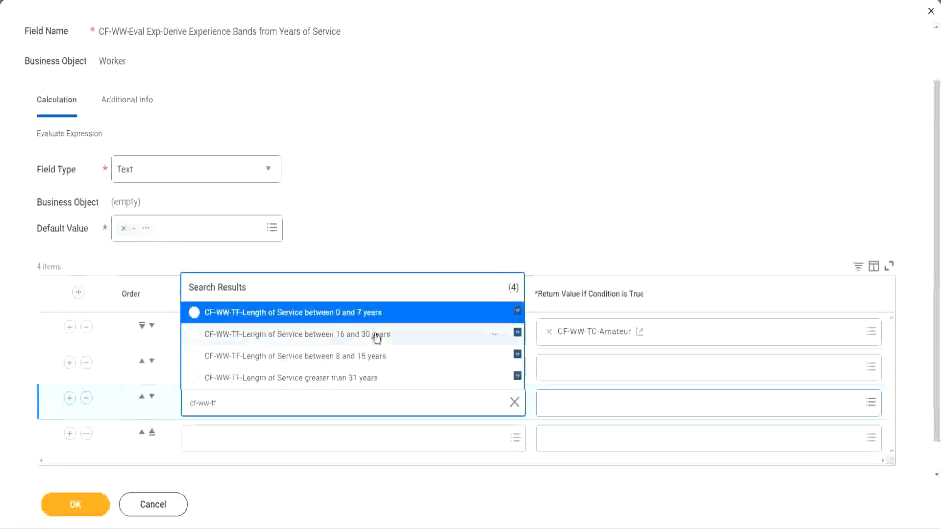
pyautogui.click(378, 340)
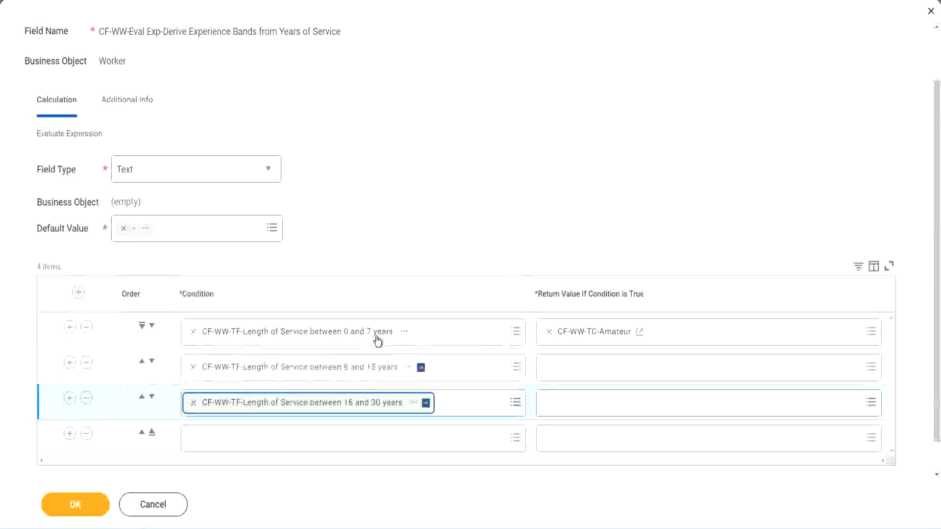
# Set the fourth row's condition to CF-WW-TF-Length of Service greater than 31 years.
pyautogui.click(223, 445)
pyautogui.write('c')
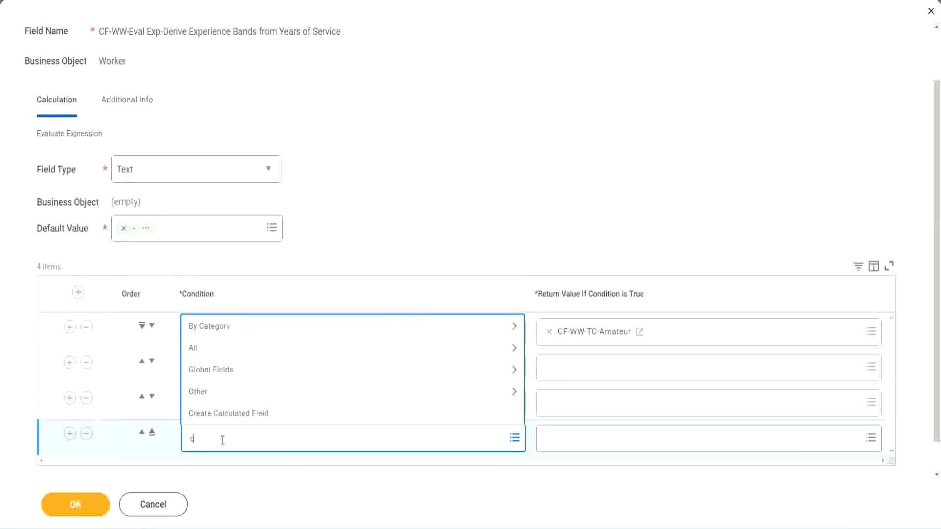
pyautogui.write('f-ww')
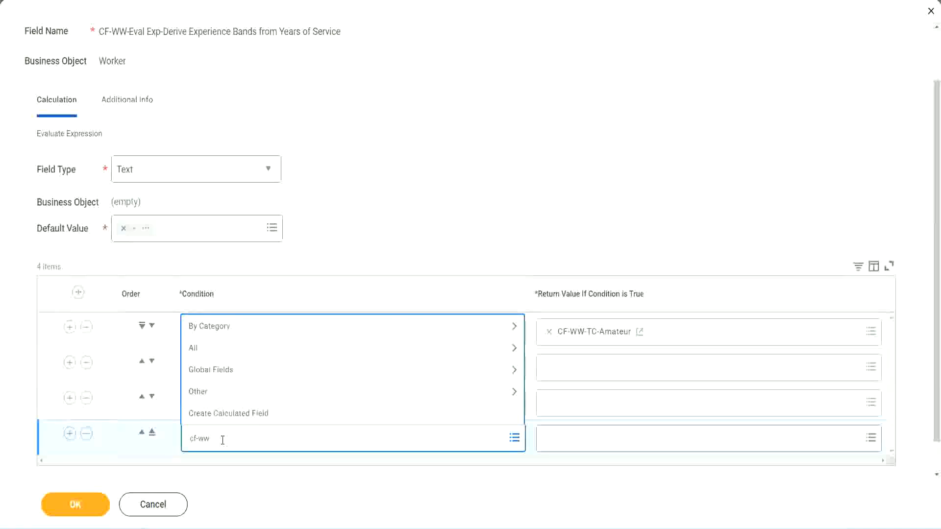
pyautogui.write(' tf 31')
pyautogui.press('Return')
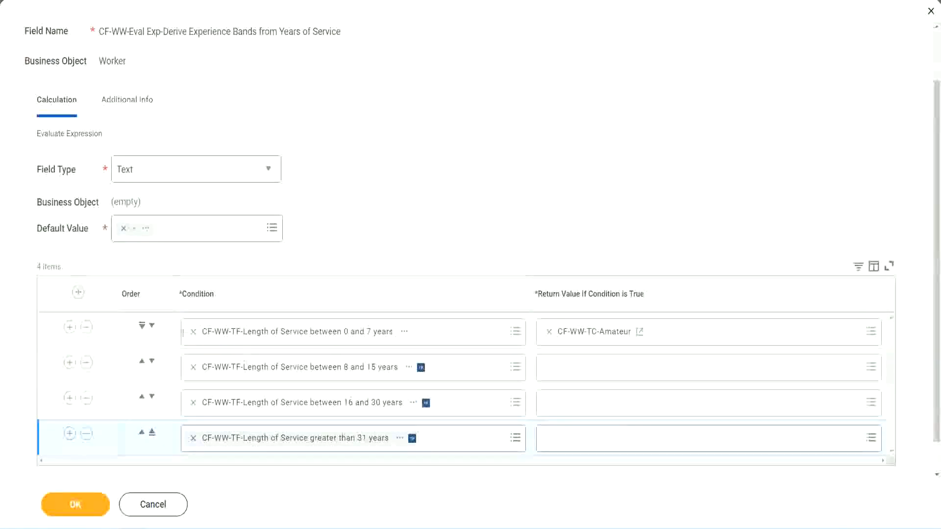
# Try placing the 8 and 15 years condition ahead of the 0 and 7 years condition, and restore the original order.
pyautogui.moveTo(105, 286); pyautogui.dragTo(105, 385)
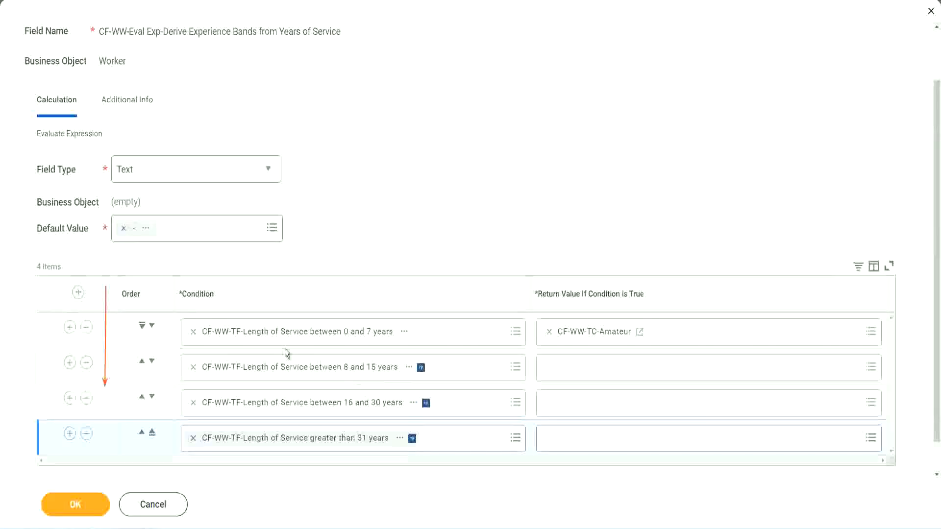
pyautogui.click(143, 363)
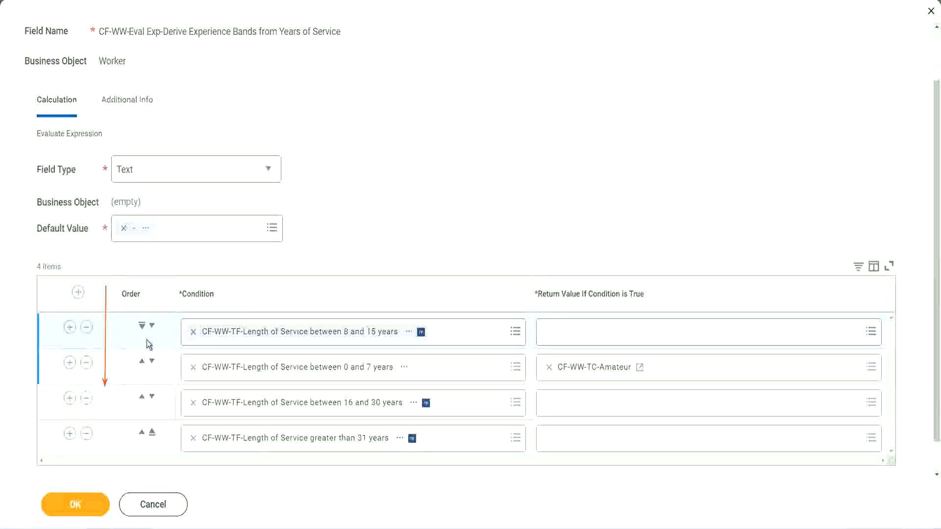
pyautogui.click(152, 326)
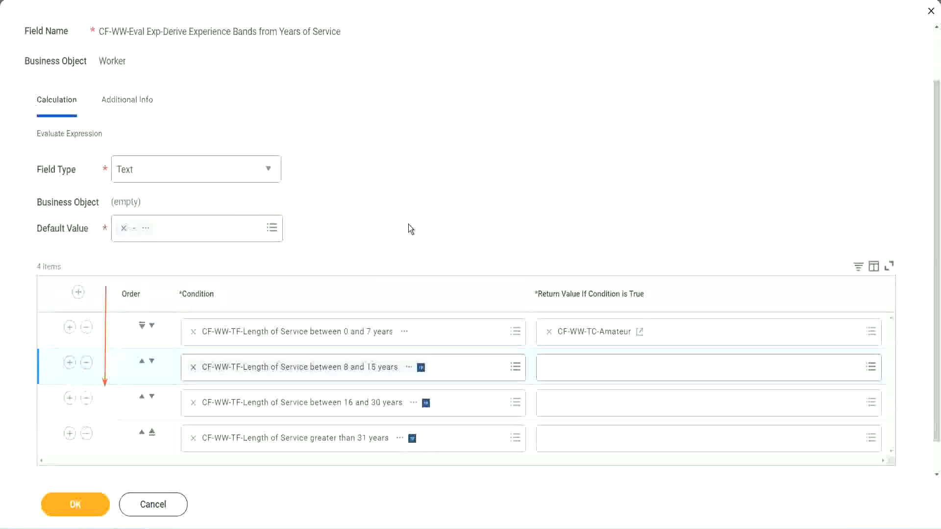
pyautogui.click(141, 365)
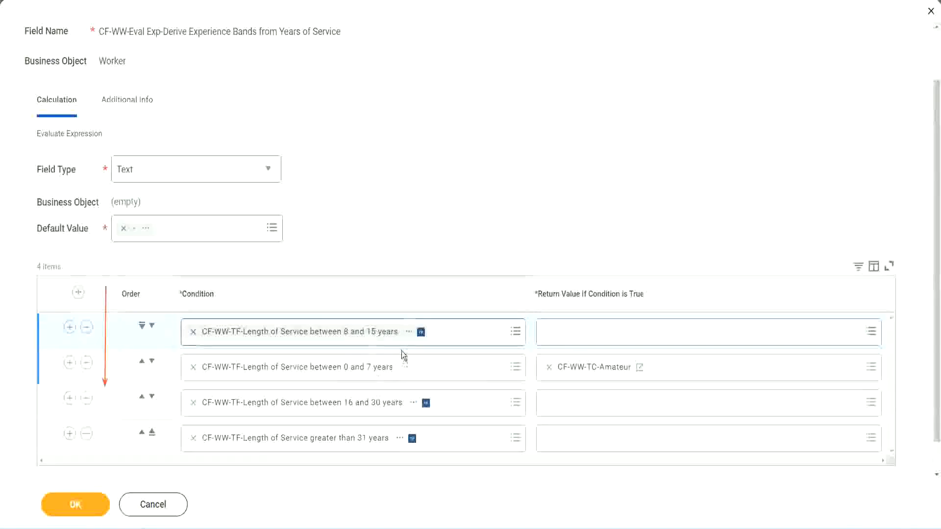
pyautogui.click(383, 333)
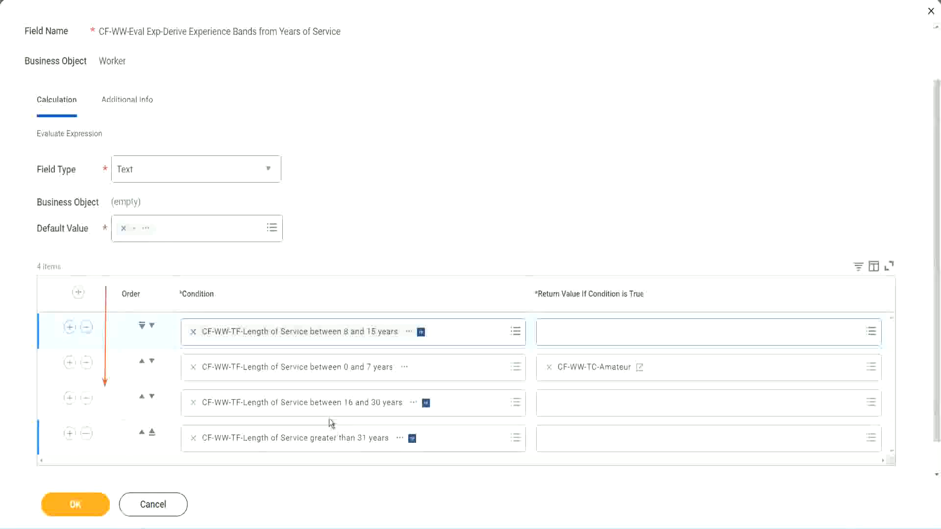
pyautogui.rightClick(596, 375)
pyautogui.click(620, 423)
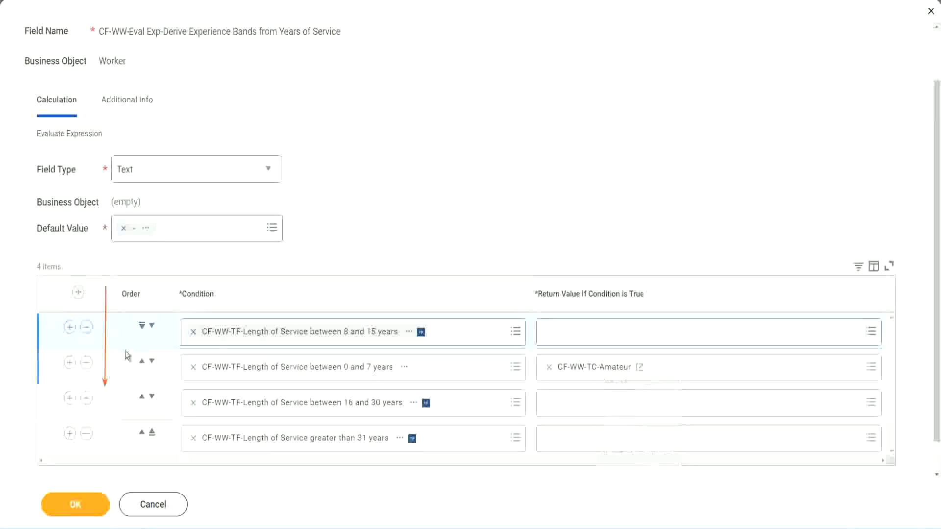
pyautogui.click(152, 325)
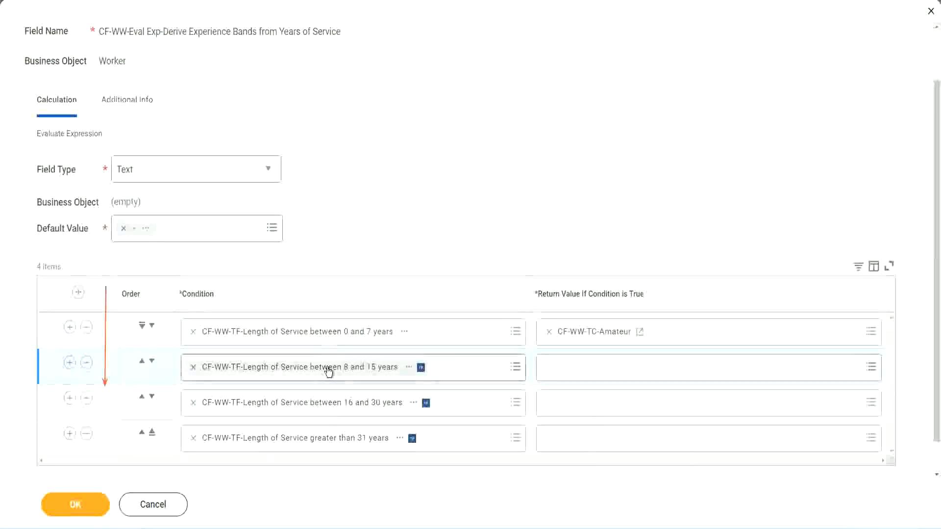
# Create a calculated field named CF-WW-TC-Experienced for the second row's return value, with business object Global and function Text Constant.
pyautogui.click(550, 369)
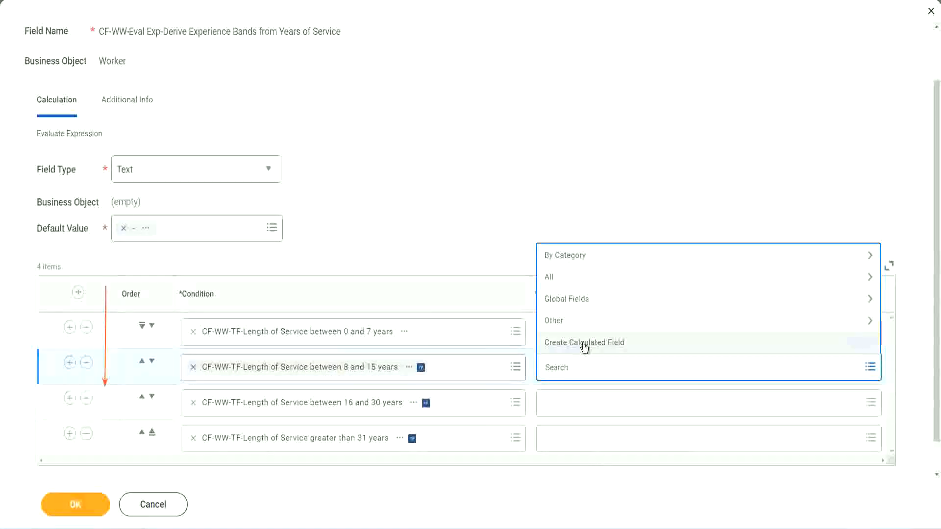
pyautogui.click(585, 347)
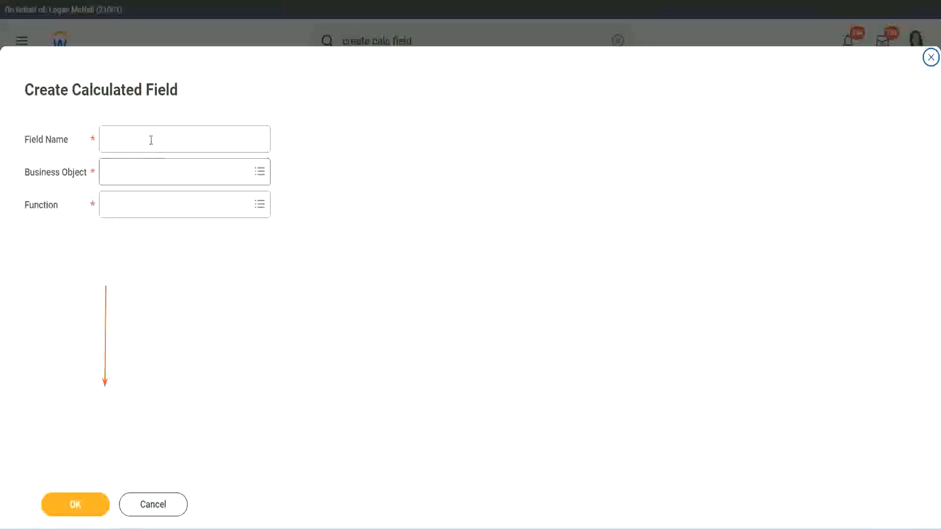
pyautogui.click(149, 139)
pyautogui.write('CF-WW-TC-Amateur')
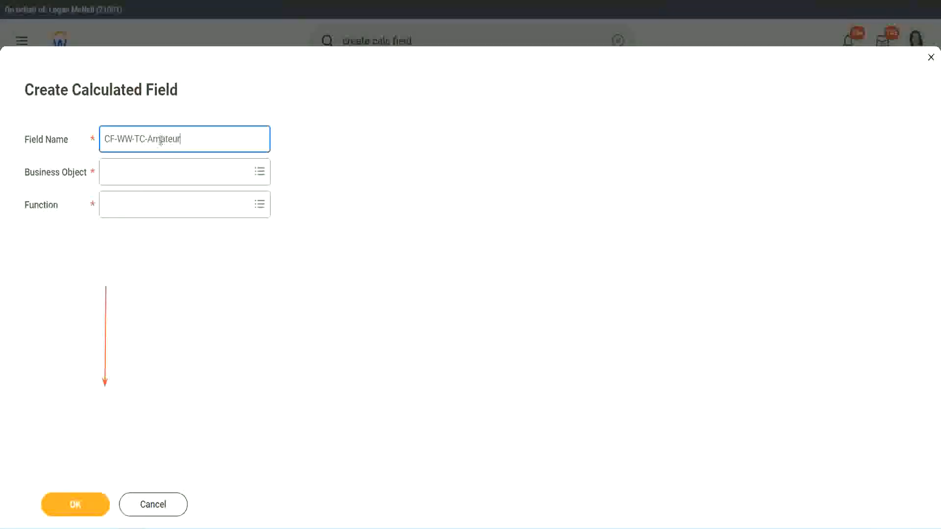
pyautogui.doubleClick(161, 140)
pyautogui.write('Experienced')
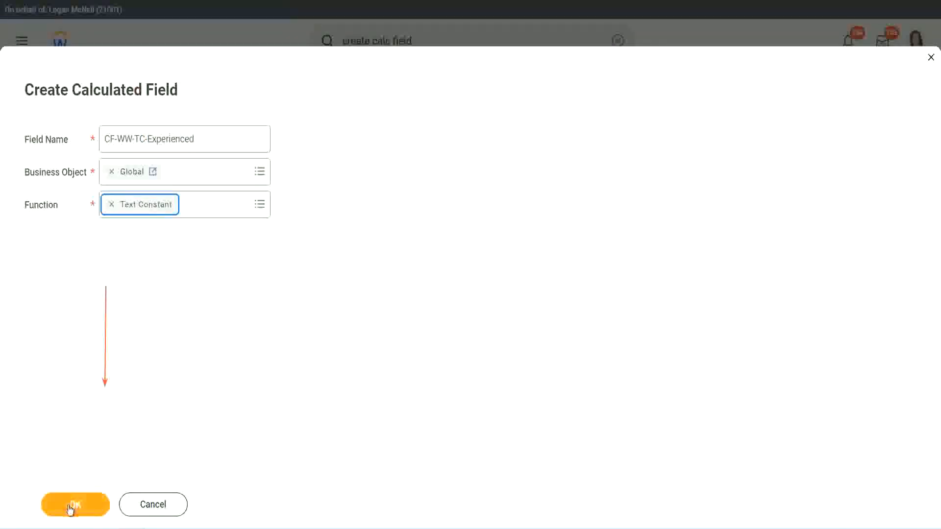
# Continue to the field's definition, enter Experienced as the text constant and save it as the second row's return value.
pyautogui.click(72, 507)
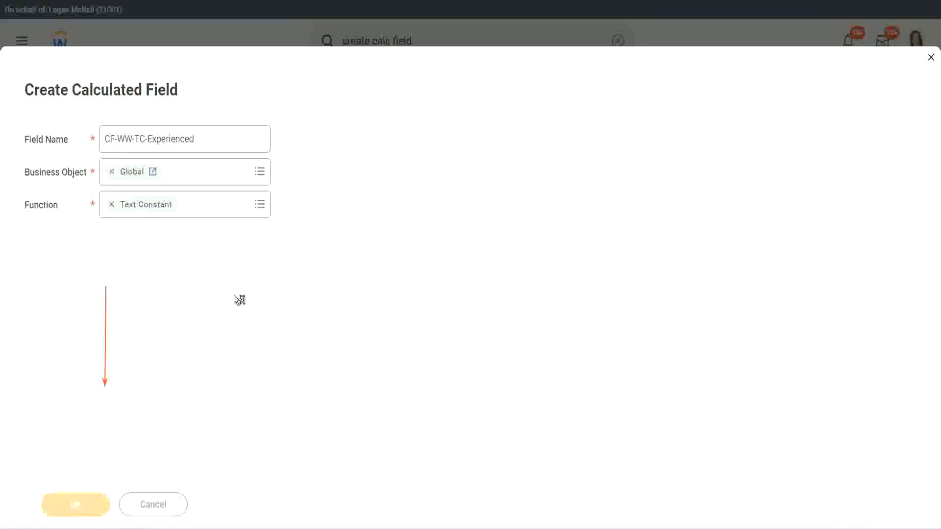
pyautogui.click(145, 277)
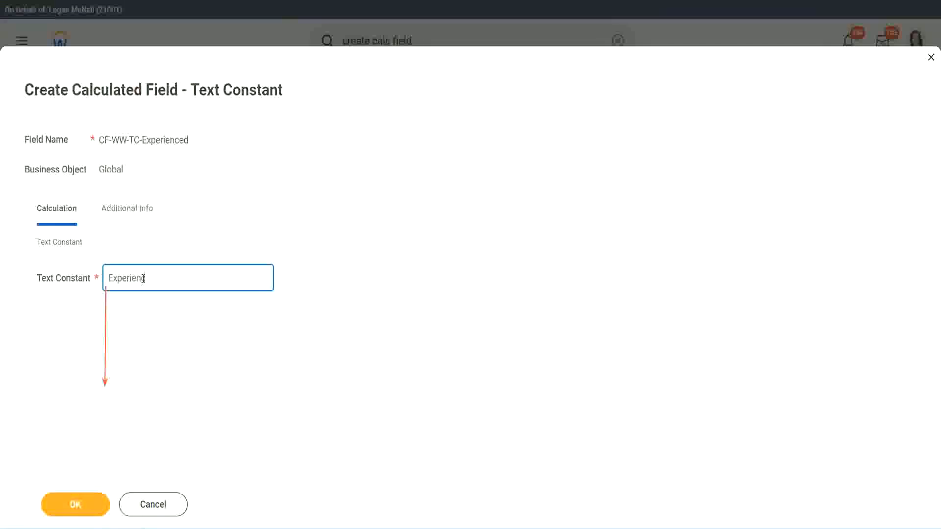
pyautogui.click(77, 504)
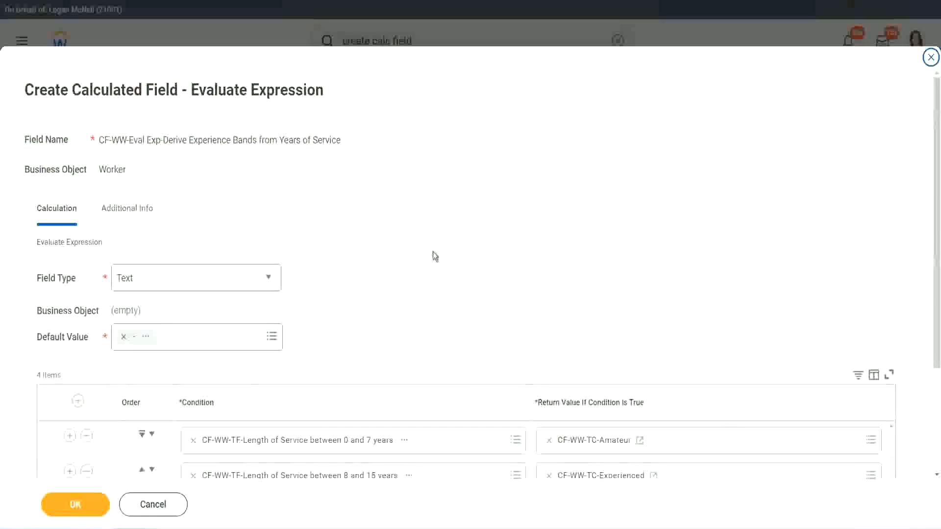
# Start a calculated field for the third row's return value, named CF-WW-TC-Amateur, and check the experience band names in the text editor notes.
pyautogui.scroll(-2, 434, 253)
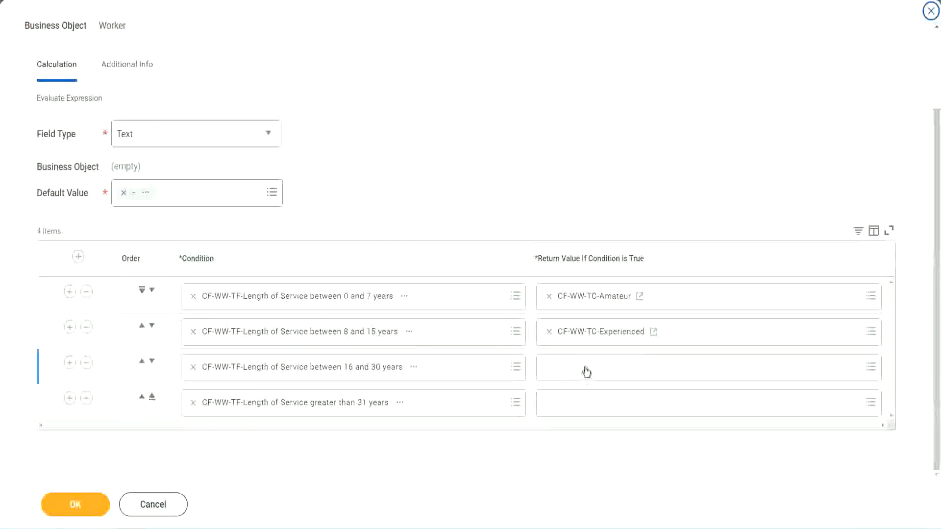
pyautogui.click(587, 367)
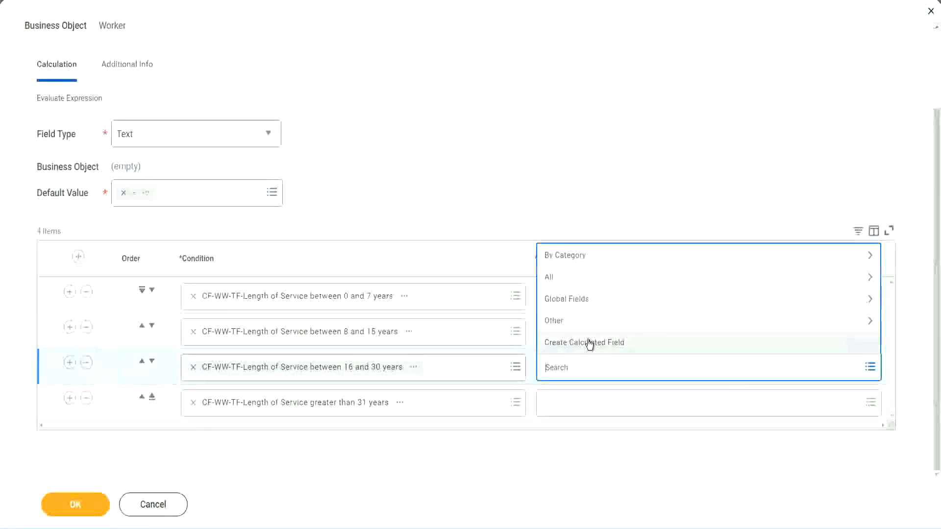
pyautogui.click(589, 343)
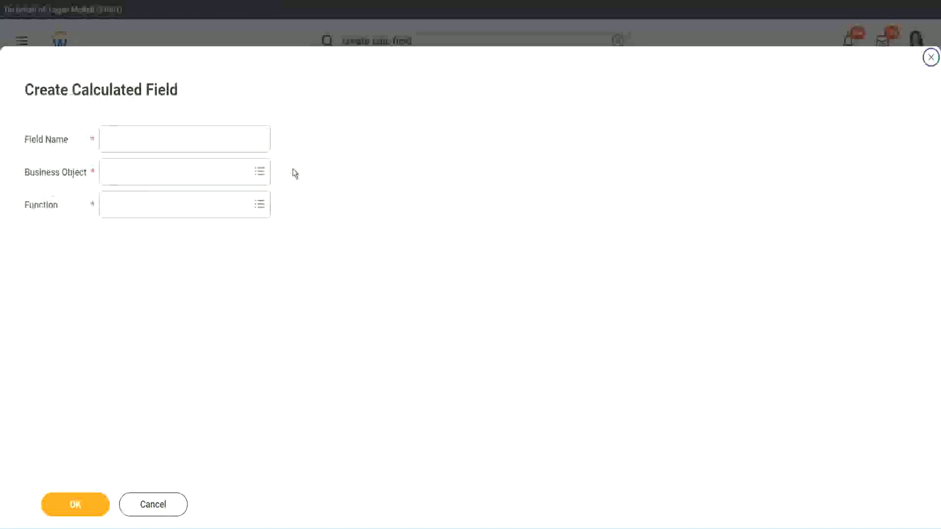
pyautogui.click(199, 139)
pyautogui.write('CI-WW TC Amount')
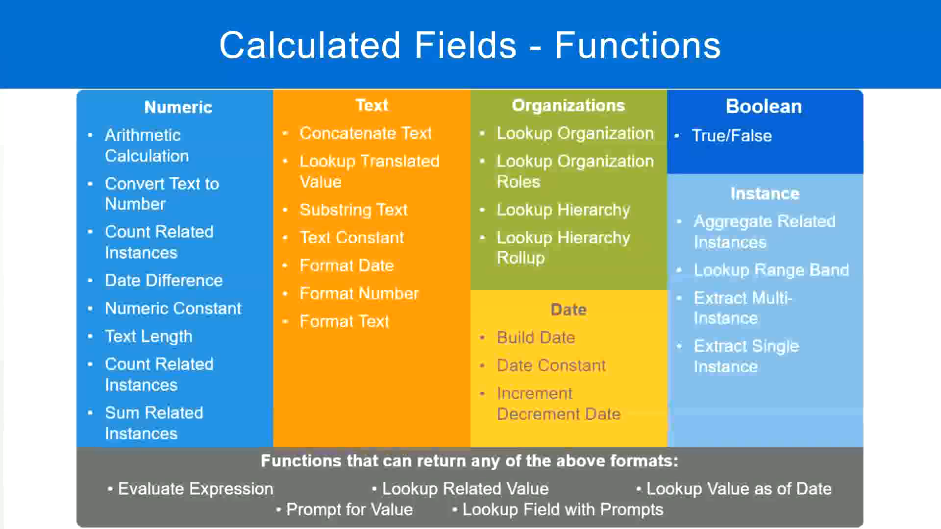
pyautogui.hotkey('alt', 'Tab')
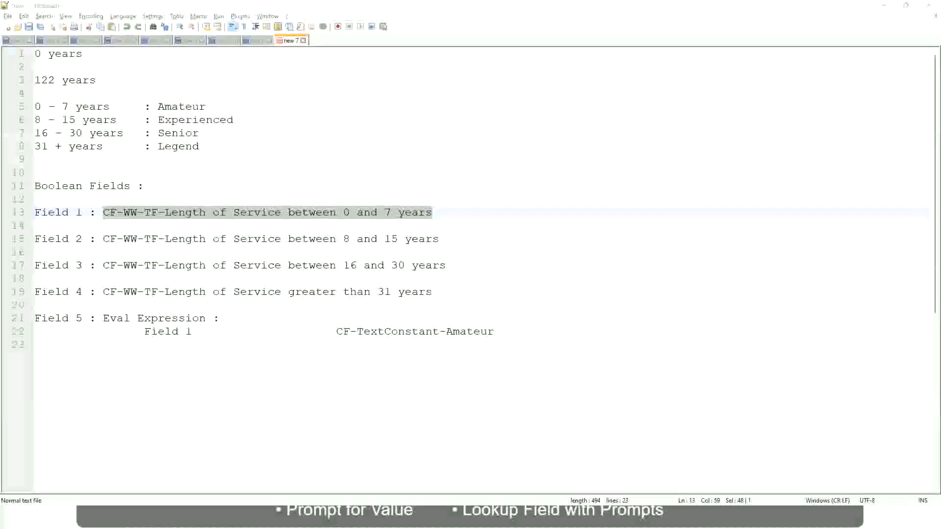
pyautogui.hotkey('alt', 'Tab')
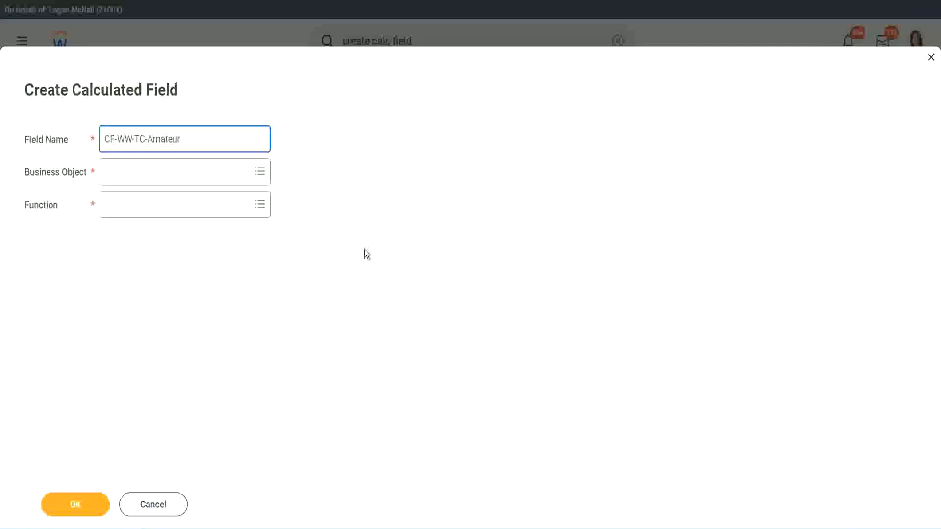
# Set the business object to Global, rename the new calculated field CF-WW-TC-Senior, choose the Text Constant function and continue to its definition.
pyautogui.click(108, 172)
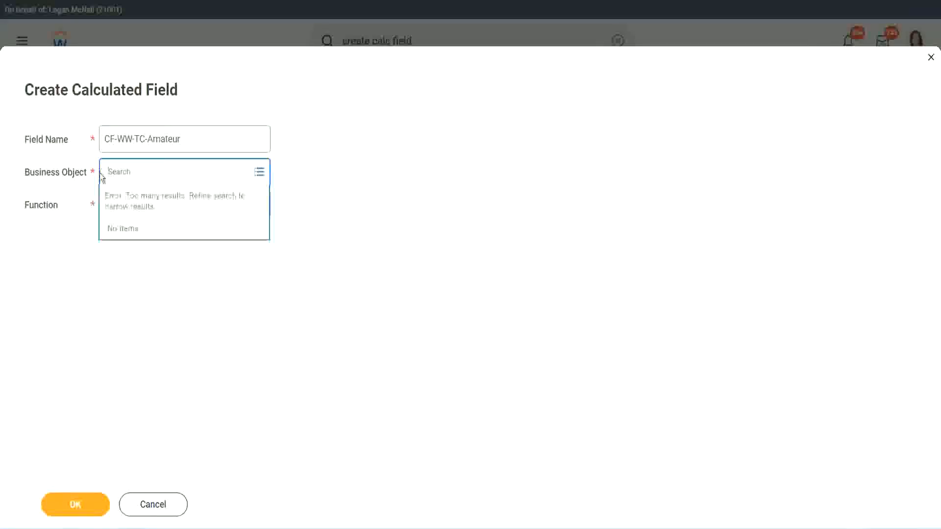
pyautogui.write('global')
pyautogui.press('Return')
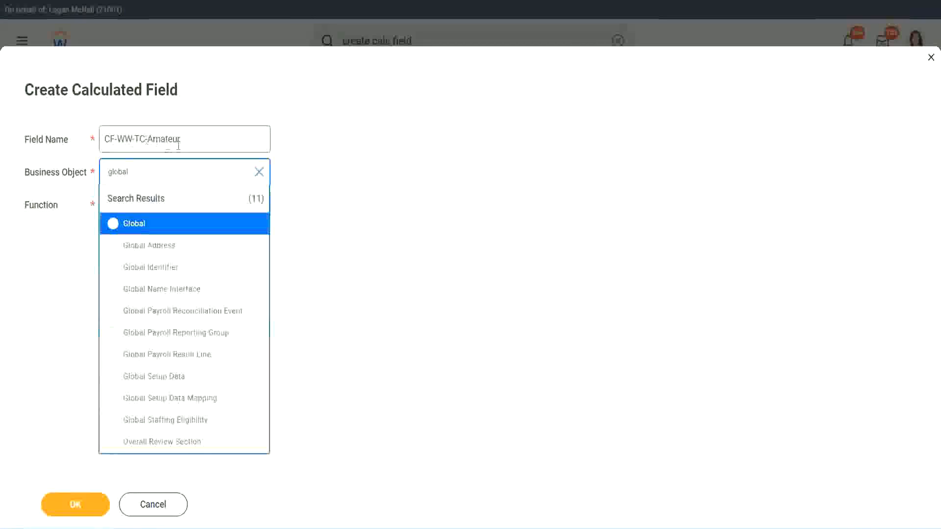
pyautogui.click(134, 224)
pyautogui.click(167, 139)
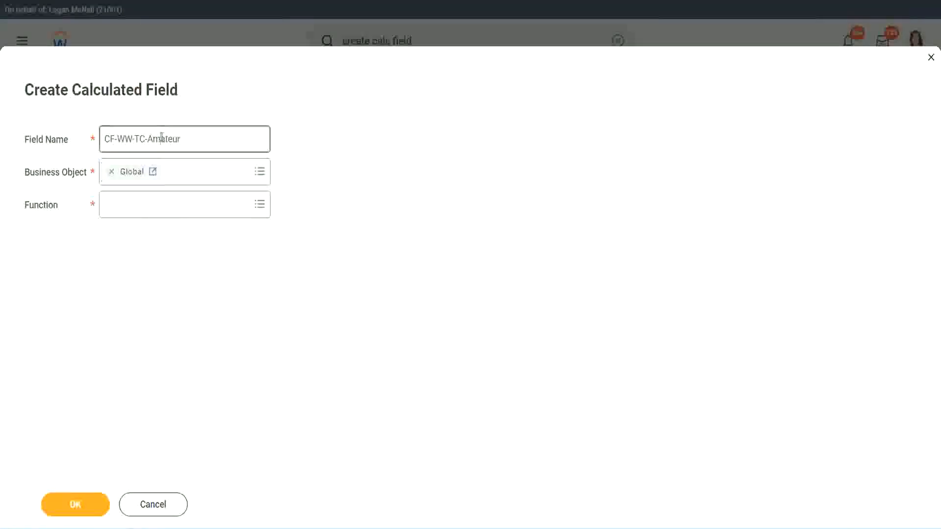
pyautogui.doubleClick(172, 139)
pyautogui.write('Senior')
pyautogui.click(151, 213)
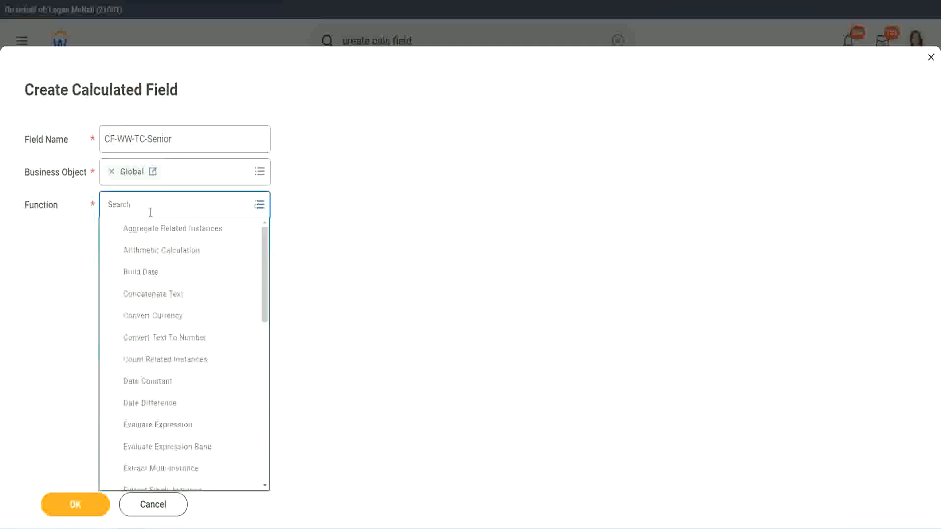
pyautogui.write('tc')
pyautogui.click(148, 251)
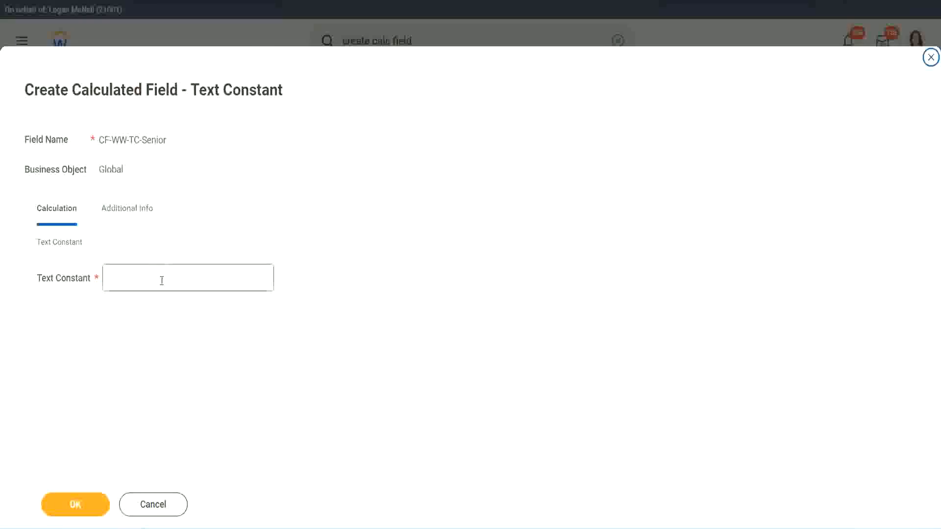
# Enter Senior as the text constant and save the field as the third row's return value.
pyautogui.click(159, 276)
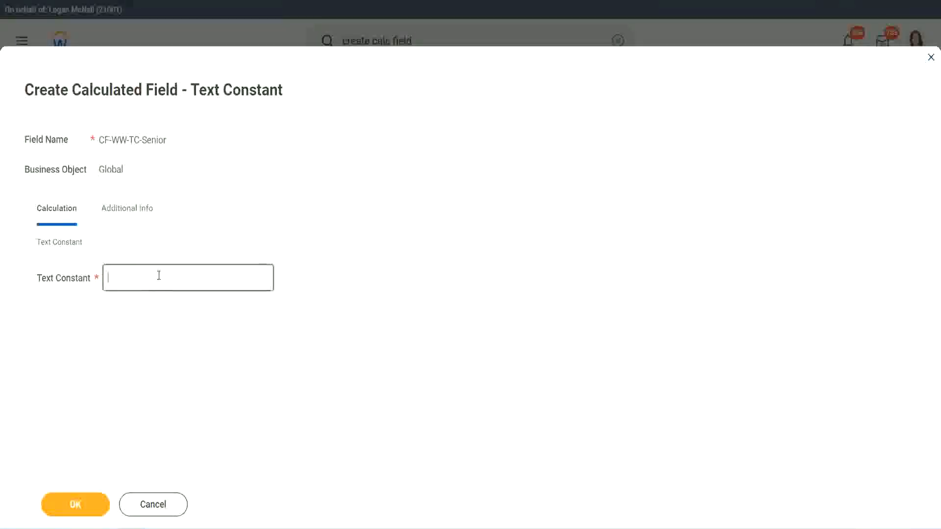
pyautogui.write('Senior')
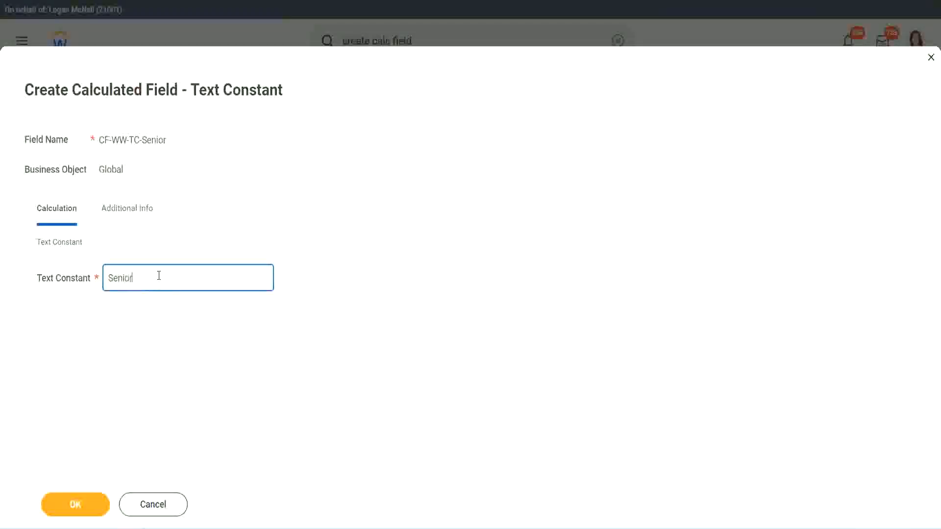
pyautogui.click(93, 513)
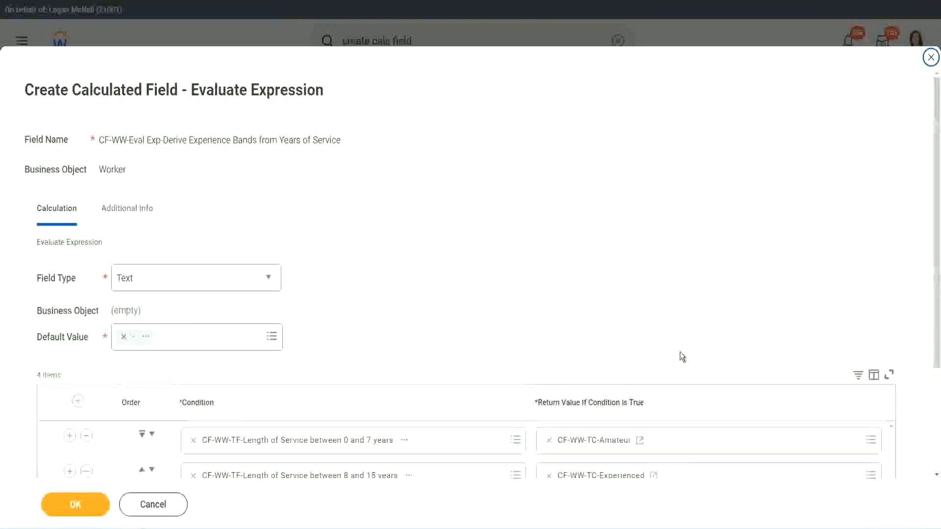
# Copy the third return value's name and start a calculated field for the fourth row's return value, named CF-WW-TC-Legend.
pyautogui.scroll(-3, 681, 352)
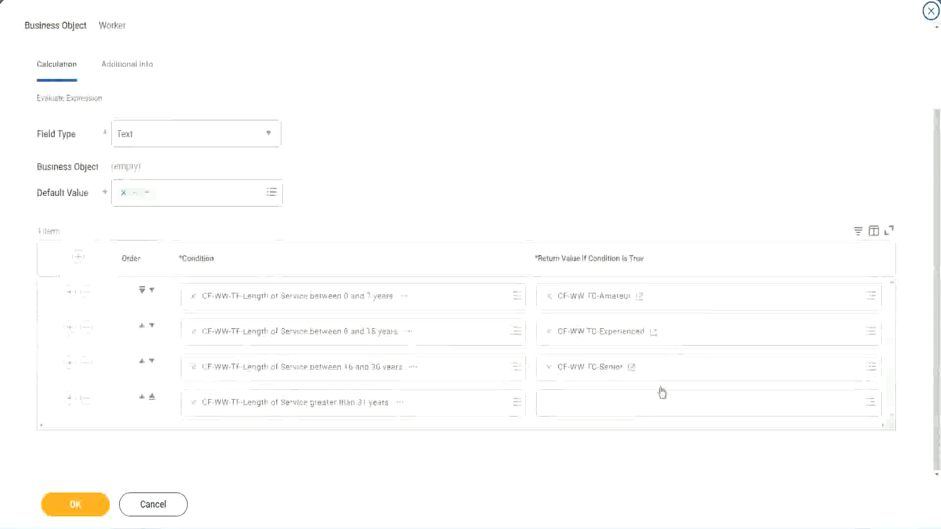
pyautogui.rightClick(572, 369)
pyautogui.click(590, 423)
pyautogui.click(573, 410)
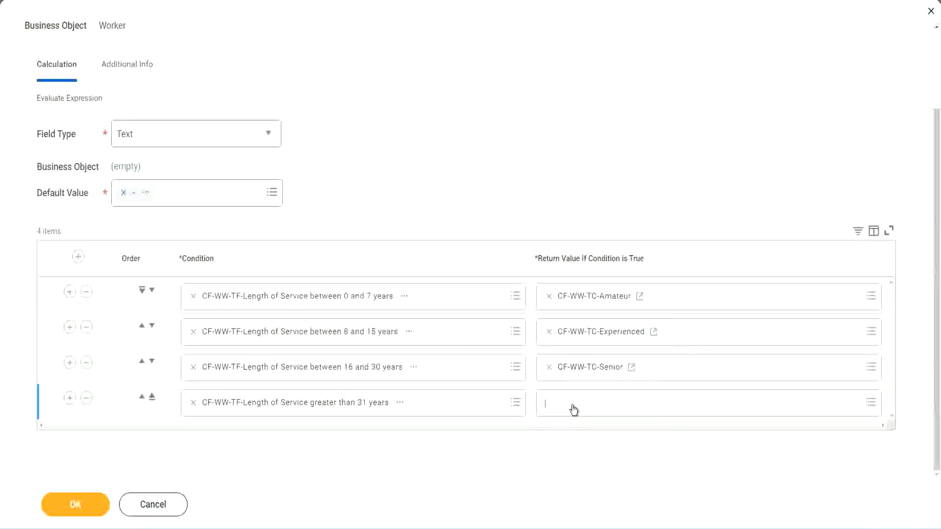
pyautogui.click(582, 381)
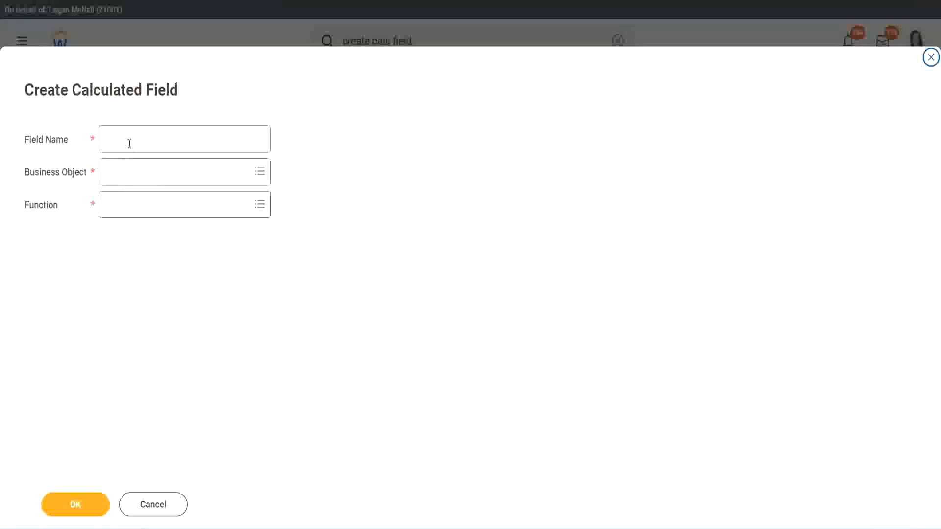
pyautogui.click(131, 142)
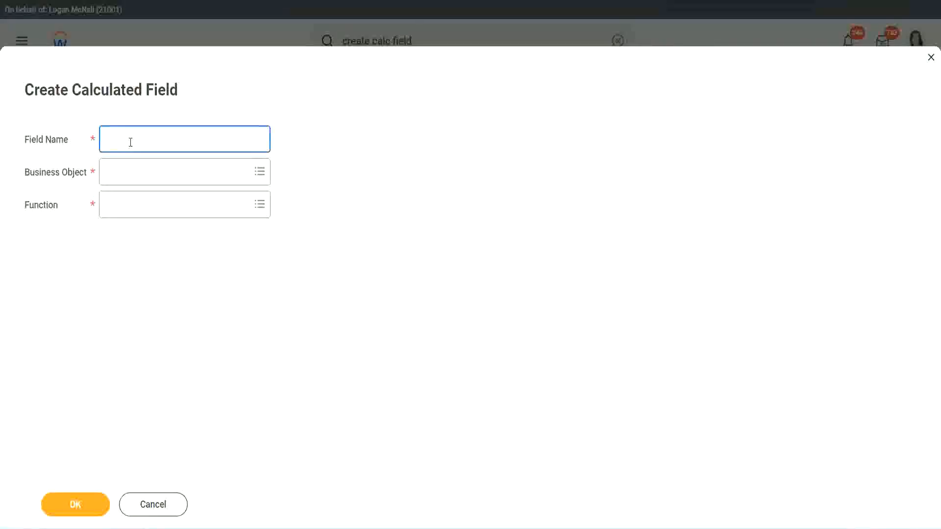
pyautogui.hotkey('ctrl', 'v')
pyautogui.hotkey('ctrl', 'shift', 'Left')
pyautogui.write('Legen')
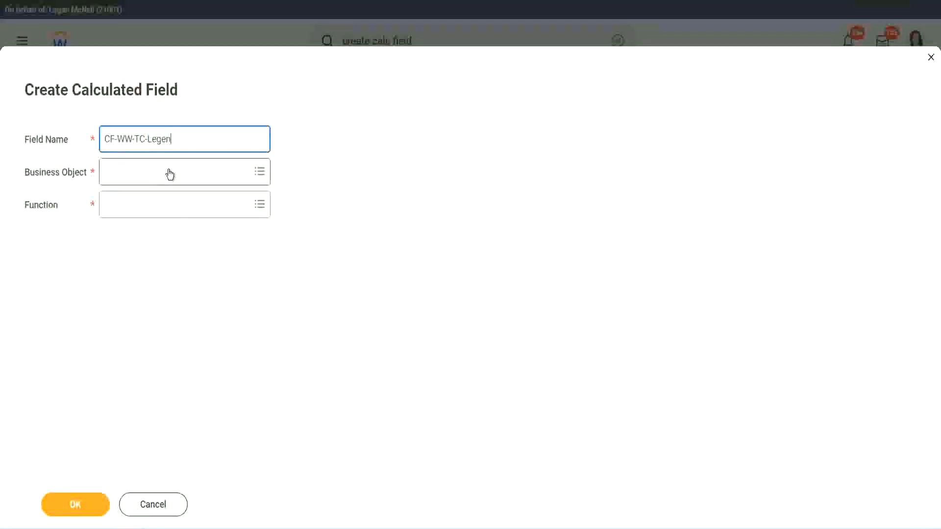
# Give the CF-WW-TC-Legend field the business object Global and the function Text Constant.
pyautogui.click(132, 179)
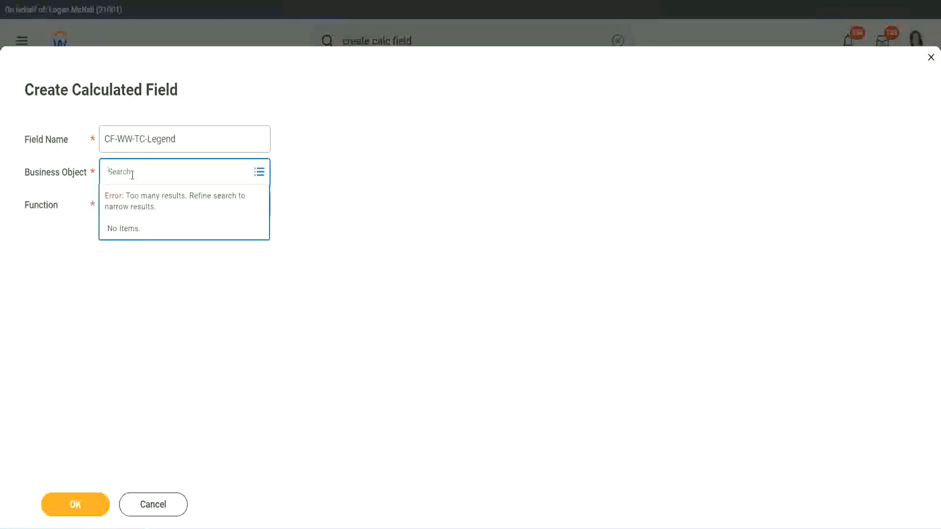
pyautogui.write('Global')
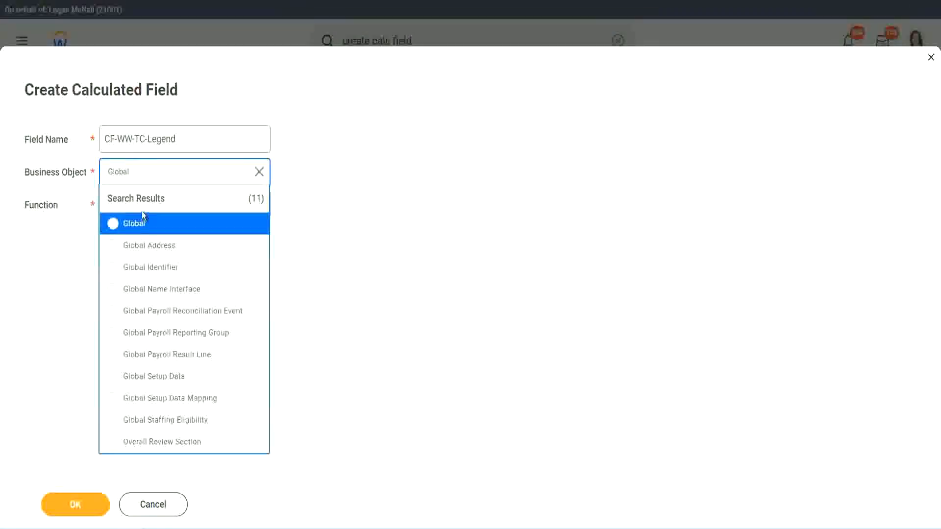
pyautogui.click(139, 224)
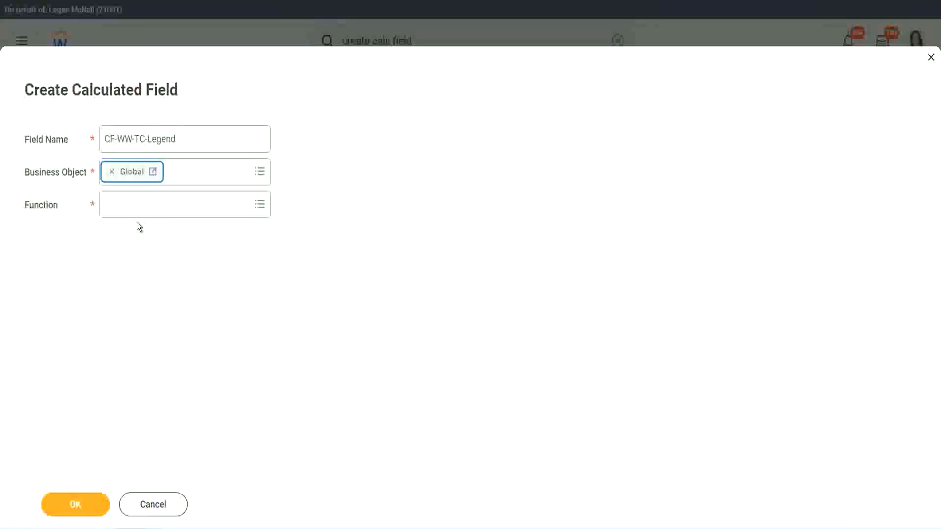
pyautogui.click(135, 204)
pyautogui.write('tc')
pyautogui.press('Return')
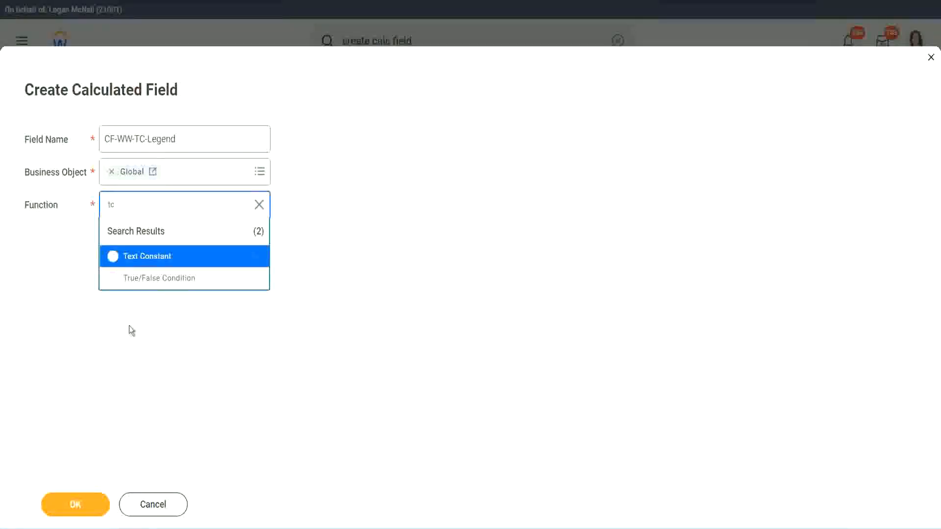
pyautogui.click(179, 257)
# Continue to the field's definition, enter Legend as the text constant and save it as the fourth row's return value.
pyautogui.click(66, 505)
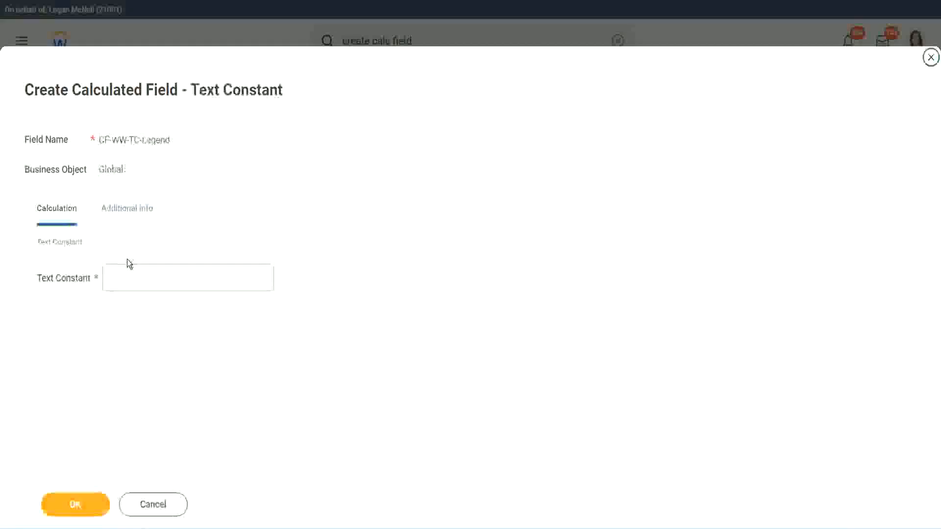
pyautogui.click(122, 279)
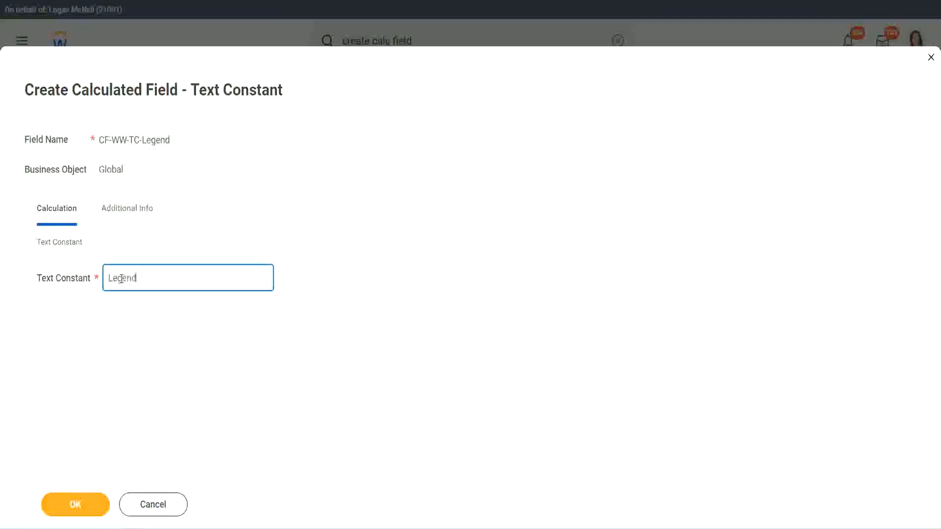
pyautogui.click(81, 505)
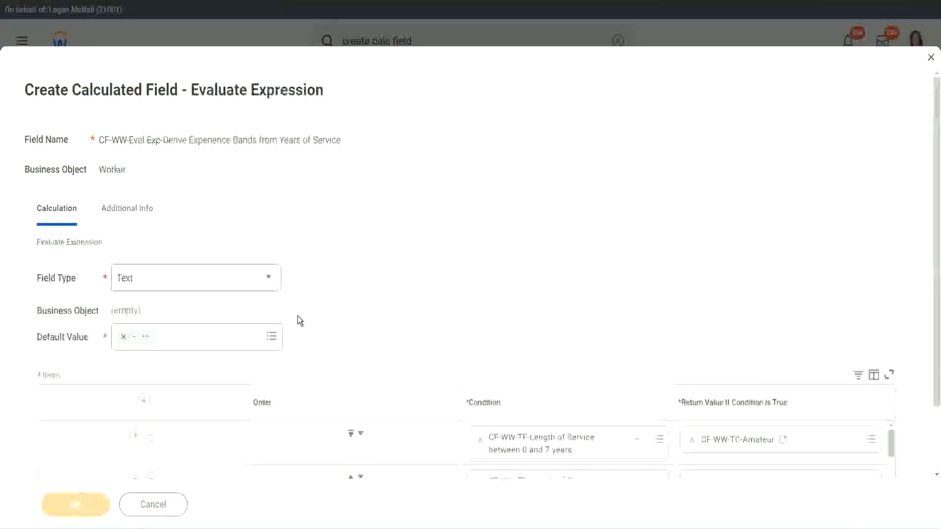
# Review the default value, conditions and return values of the Evaluate Expression field, and save the calculated field.
pyautogui.scroll(-3, 498, 262)
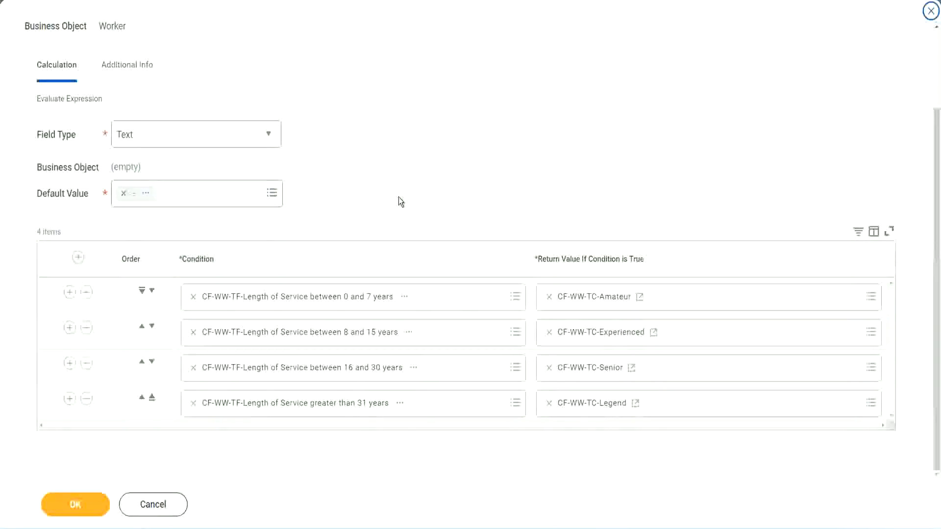
pyautogui.scroll(2, 398, 197)
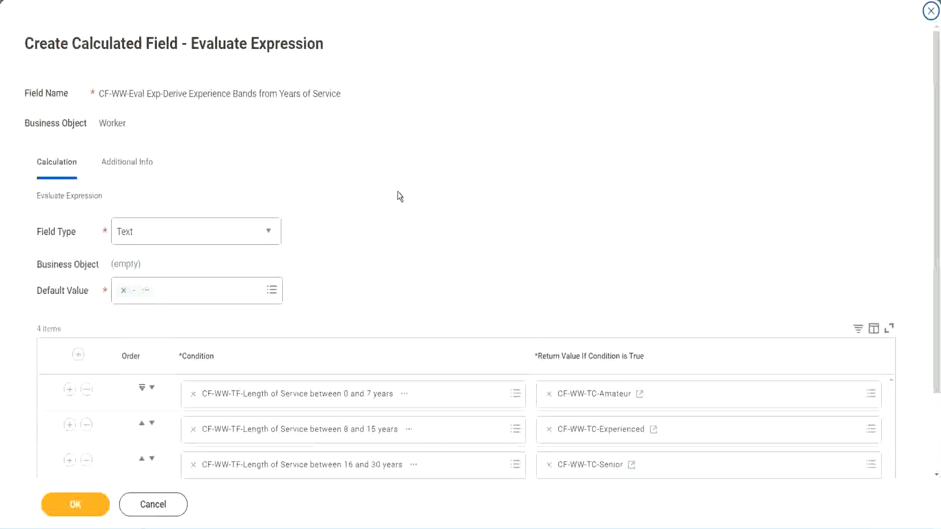
pyautogui.scroll(-2, 398, 192)
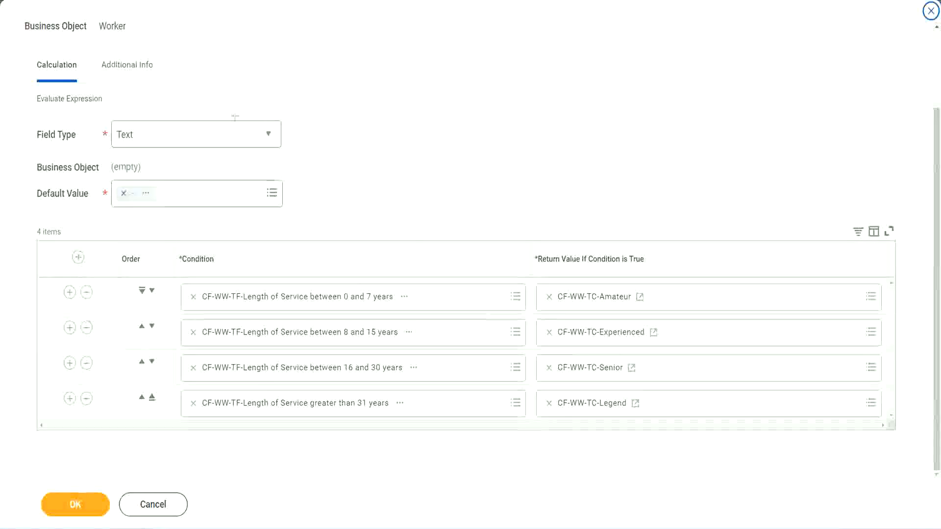
pyautogui.moveTo(602, 138); pyautogui.dragTo(611, 227)
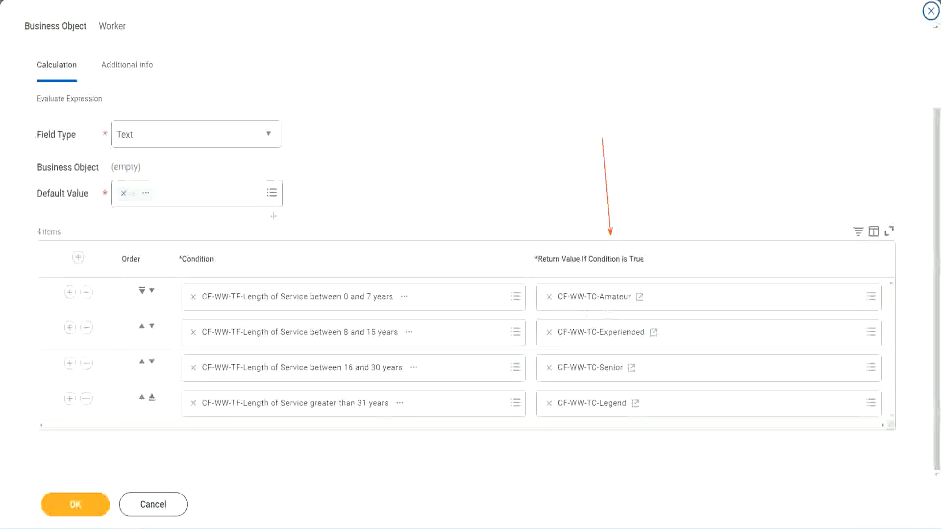
pyautogui.moveTo(116, 84); pyautogui.dragTo(121, 118)
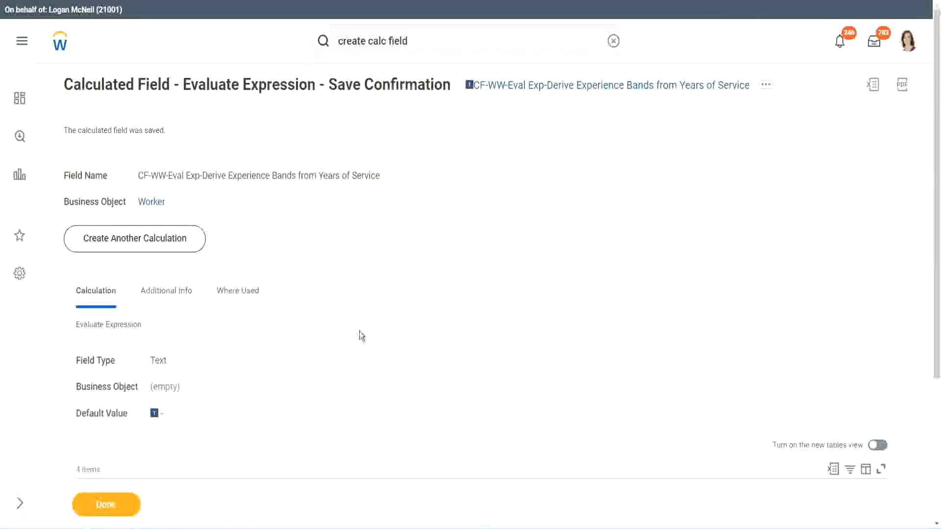
# Check the conditions and return values of the saved calculated field and copy the field's name.
pyautogui.scroll(-4, 359, 328)
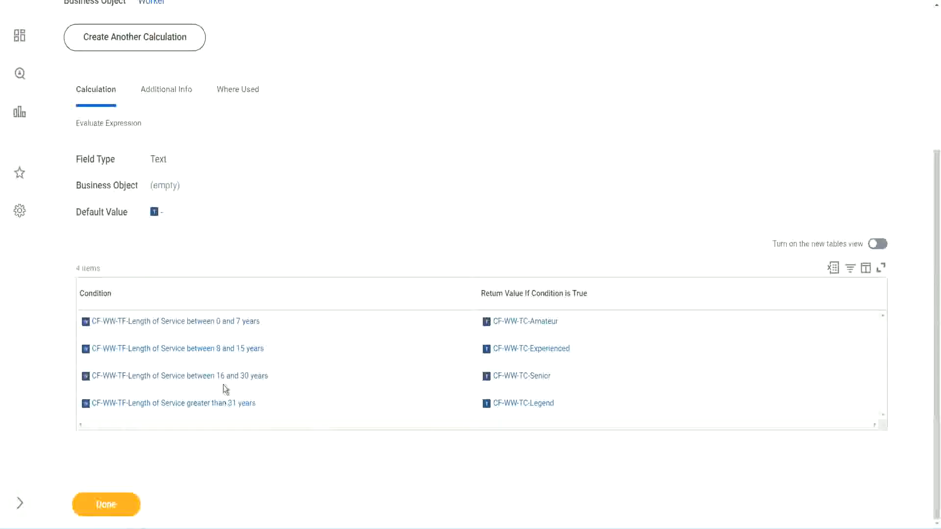
pyautogui.scroll(4, 263, 294)
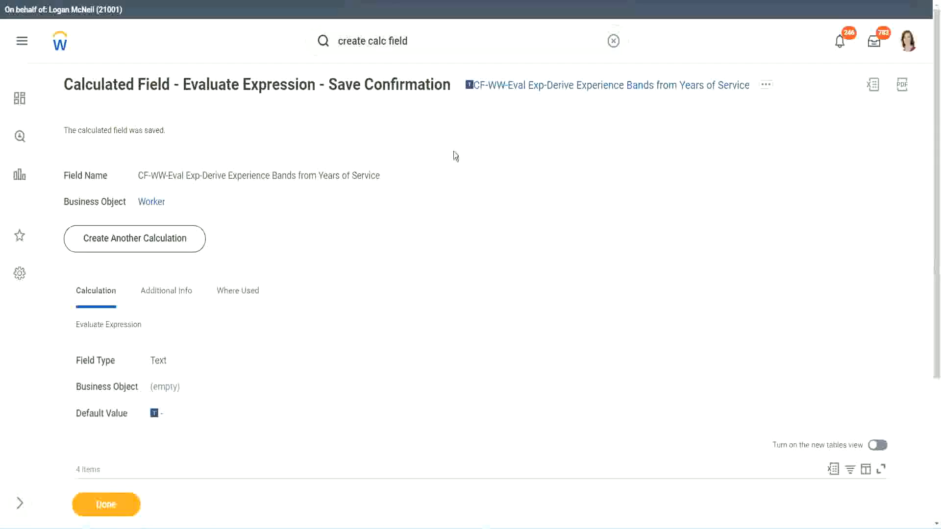
pyautogui.rightClick(551, 91)
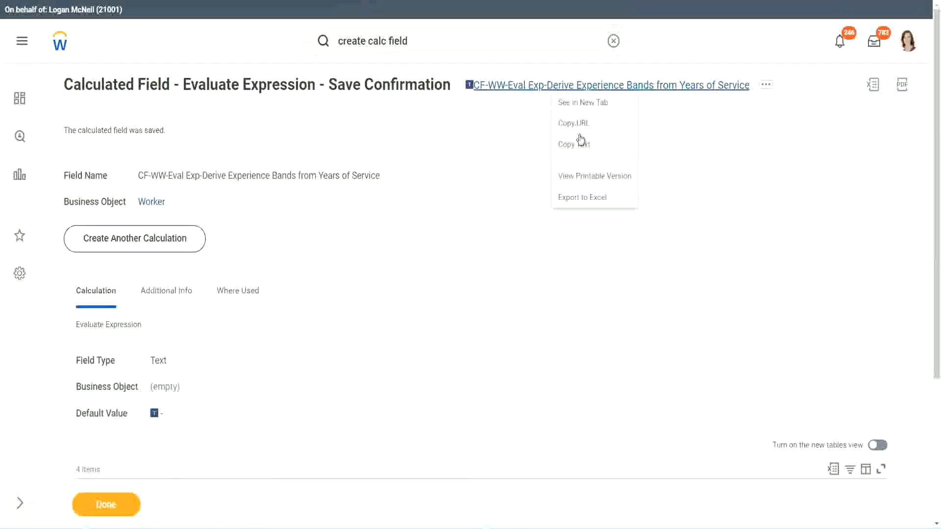
pyautogui.click(580, 154)
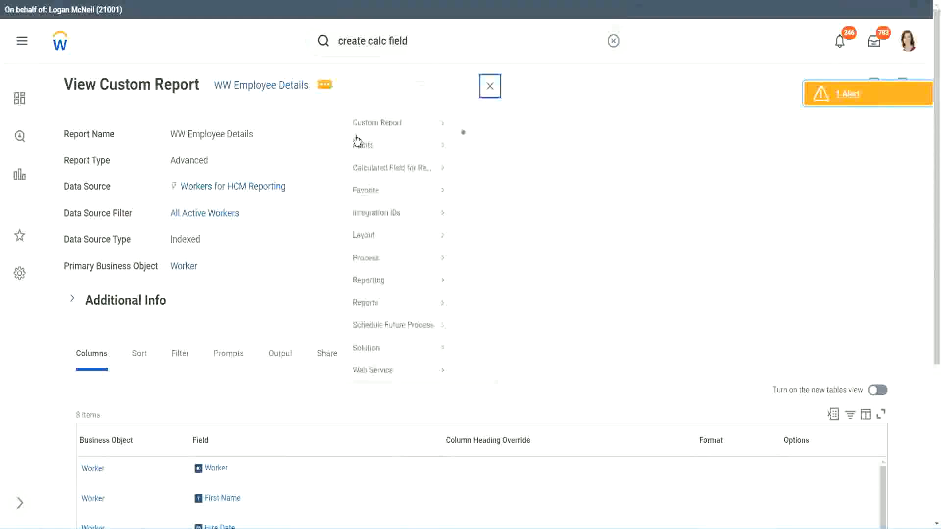
# In the WW Employee Details report definition, replace the substring Years of Service column with a blank Worker row at the end of the columns.
pyautogui.moveTo(384, 139)
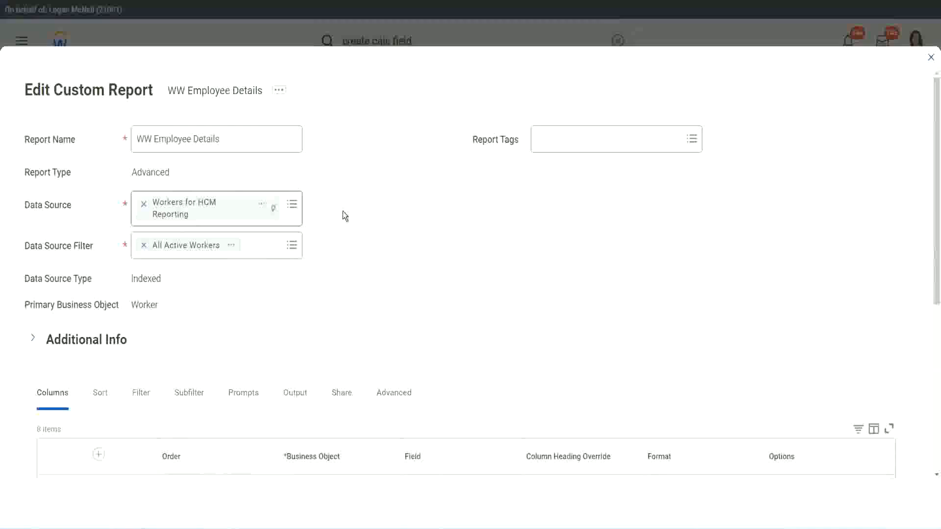
pyautogui.scroll(-4, 344, 213)
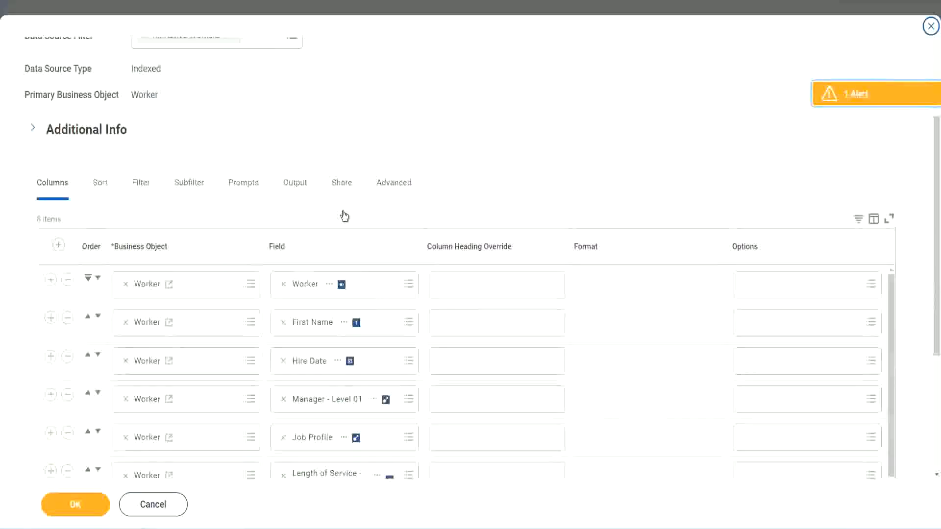
pyautogui.scroll(-2, 345, 216)
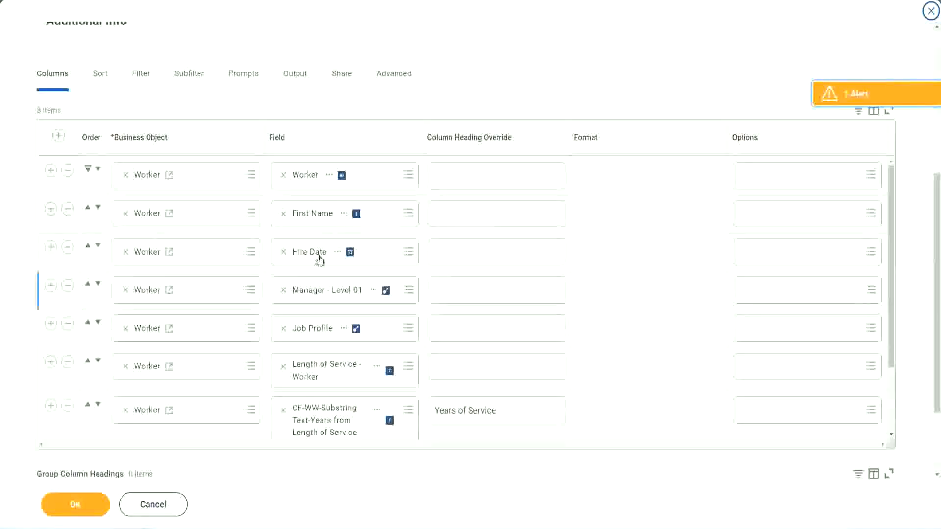
pyautogui.click(50, 407)
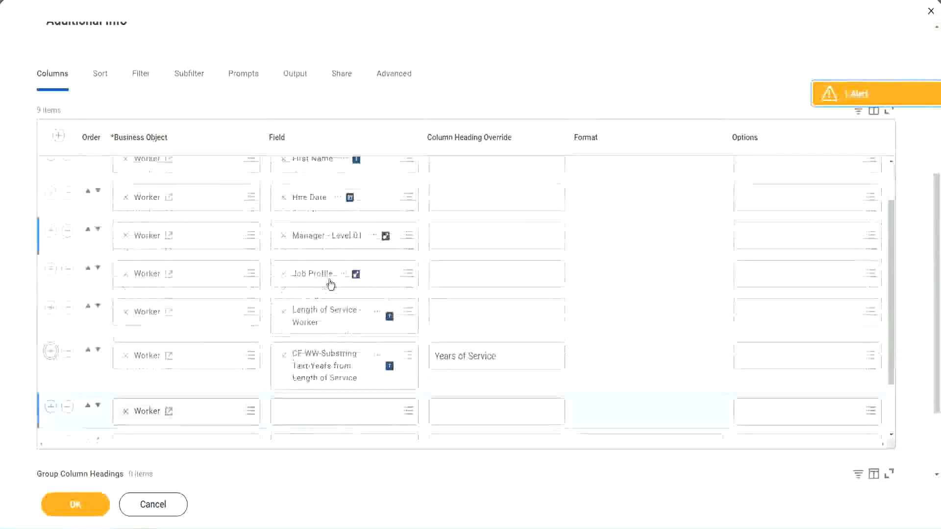
pyautogui.scroll(-5, 331, 284)
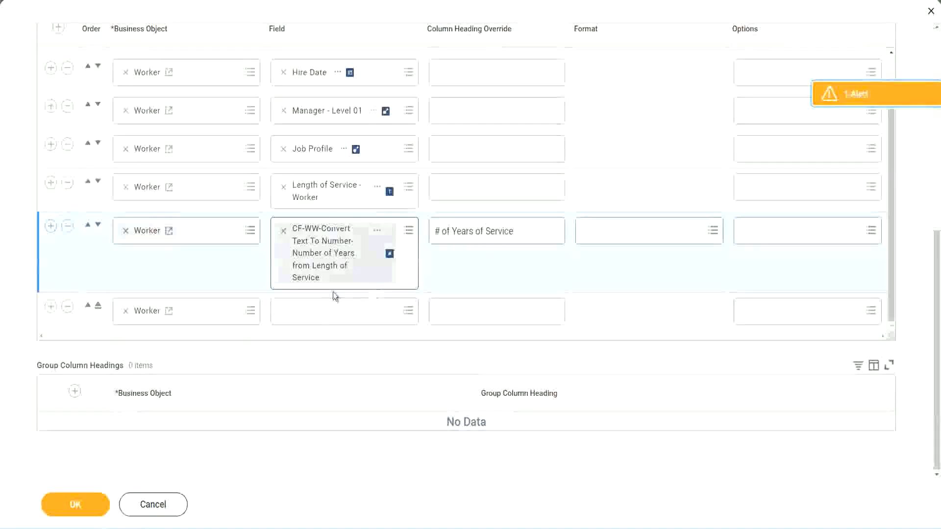
# Set the new column's field to CF-WW-Eval Exp-Derive Experience Bands from Years of Service, with the heading override Experience Bands.
pyautogui.click(307, 313)
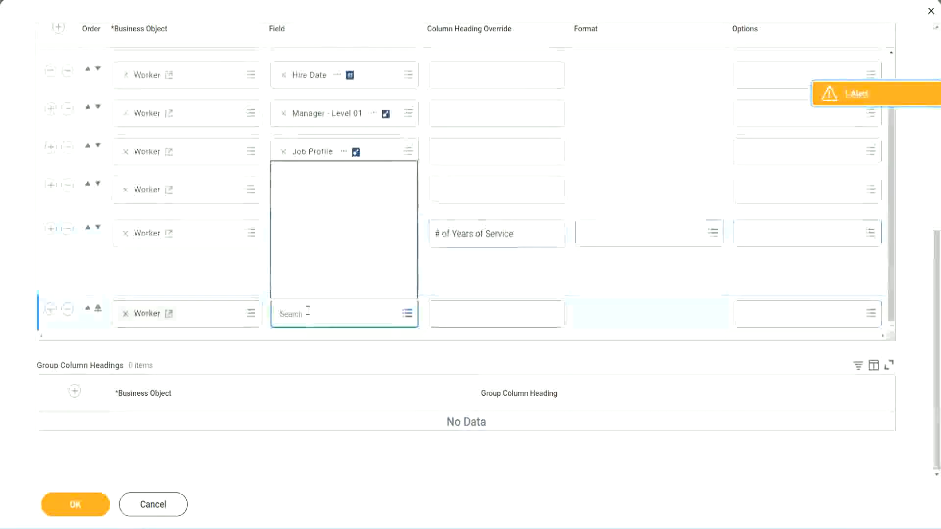
pyautogui.hotkey('ctrl', 'v')
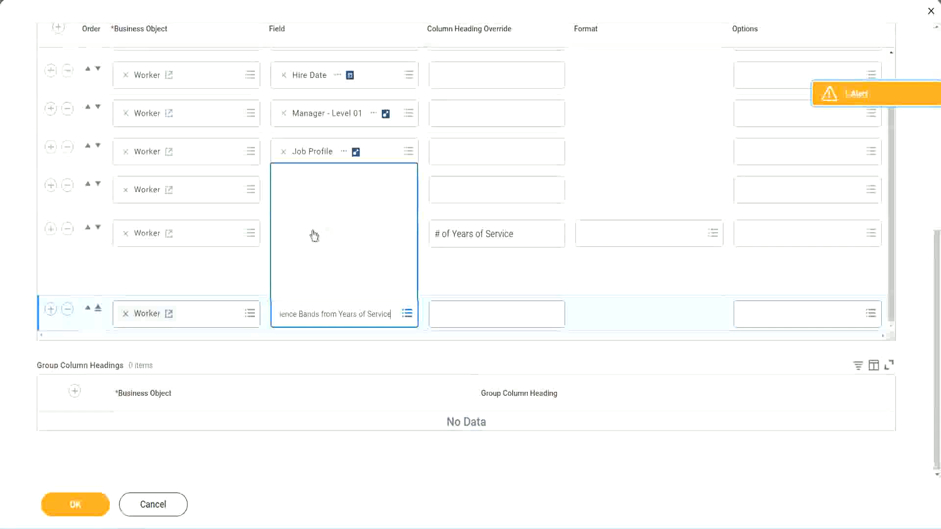
pyautogui.click(480, 282)
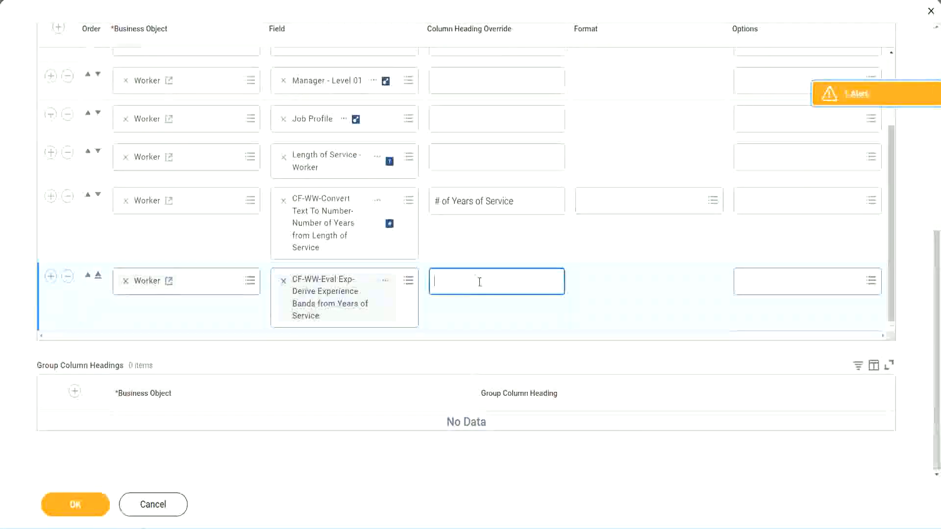
pyautogui.write('Exper')
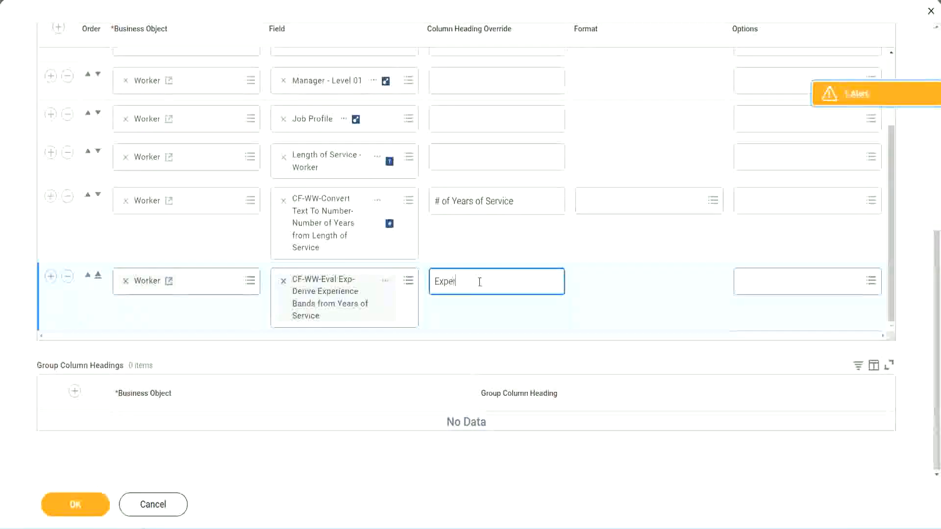
pyautogui.write('ience B')
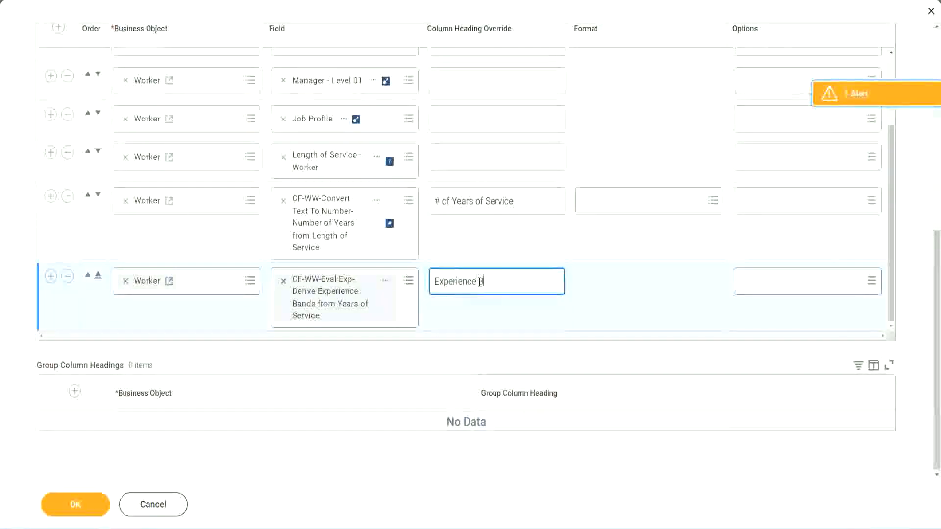
pyautogui.write('ands')
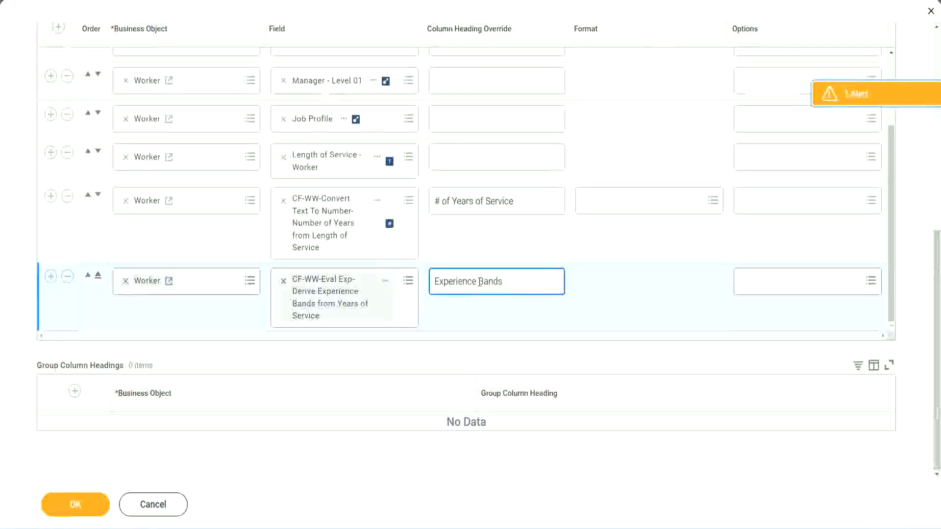
# Save the edited report and run it with the worker type, employee type and contingent worker type prompts left empty.
pyautogui.click(91, 507)
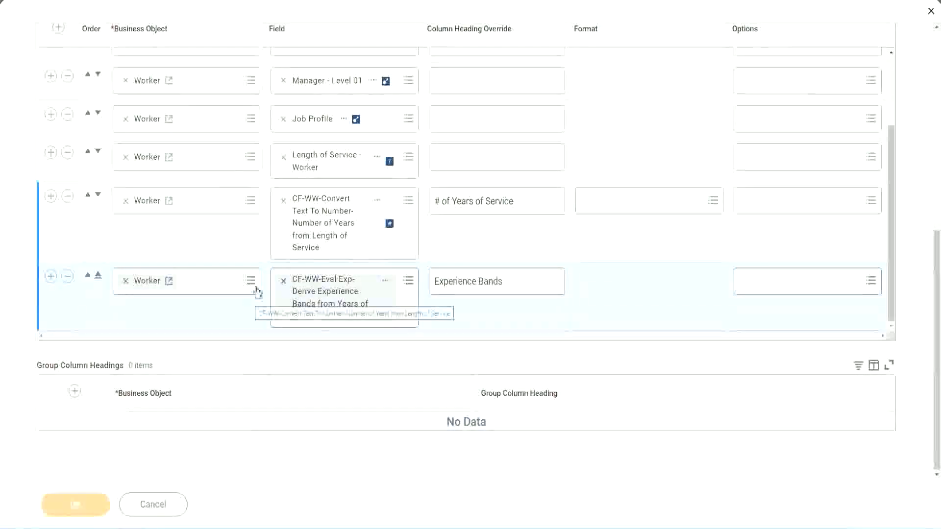
pyautogui.scroll(-3, 264, 361)
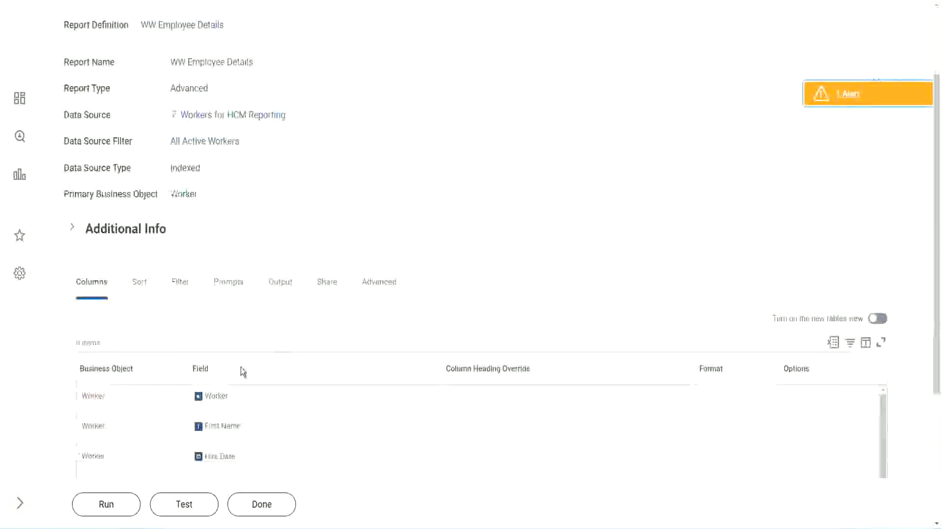
pyautogui.click(110, 512)
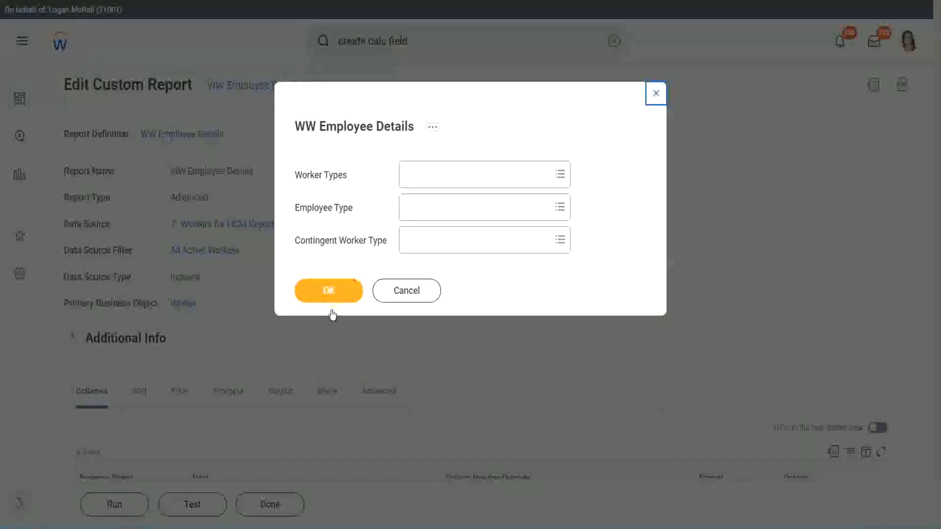
pyautogui.click(344, 284)
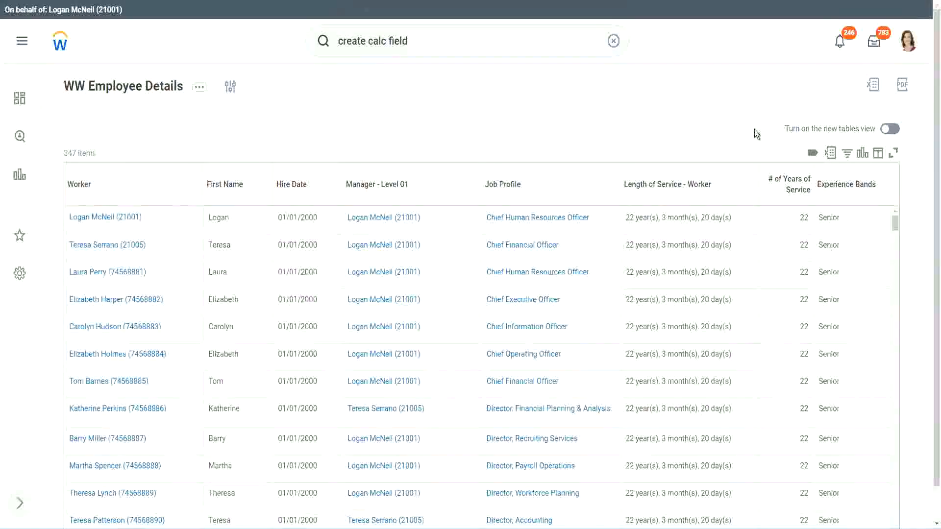
# Compare the first worker's years of service and experience band with the 16 - 30 years entry in the Notepad++ notes.
pyautogui.scroll(-1, 755, 132)
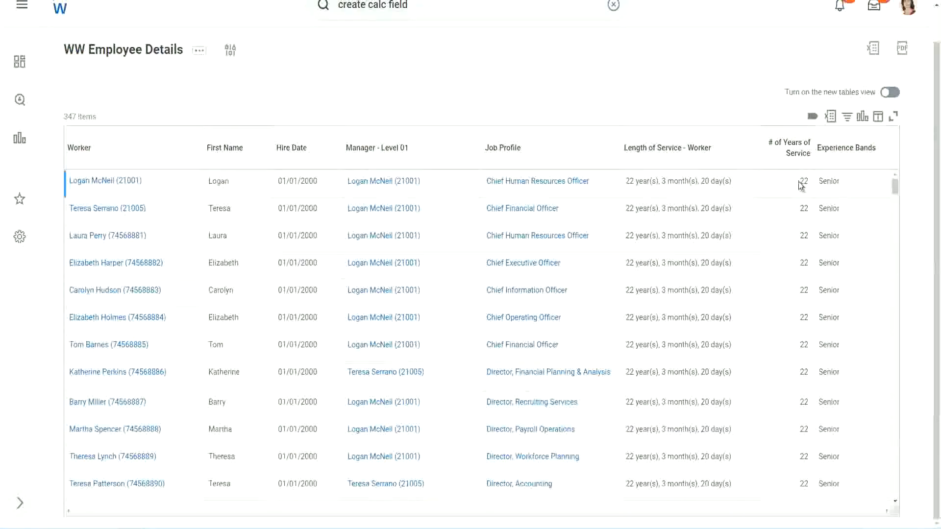
pyautogui.doubleClick(803, 182)
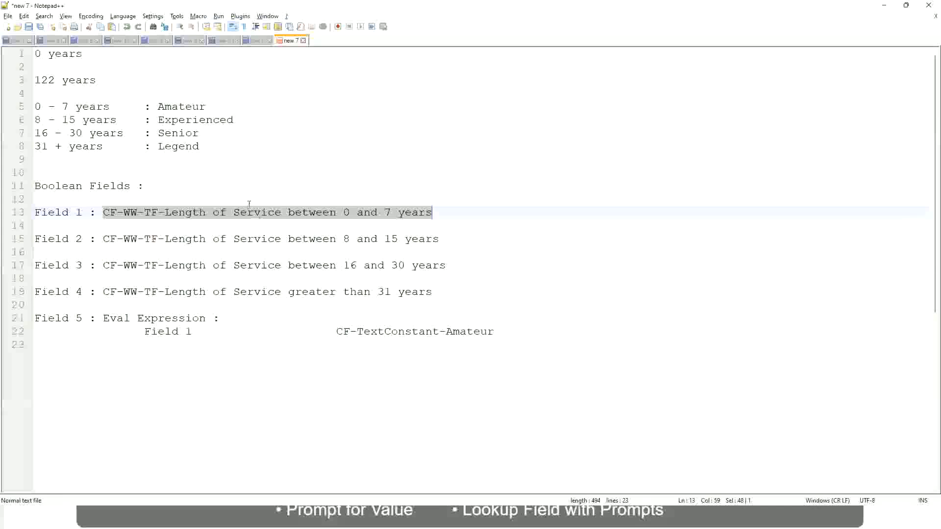
pyautogui.click(147, 173)
pyautogui.click(164, 131)
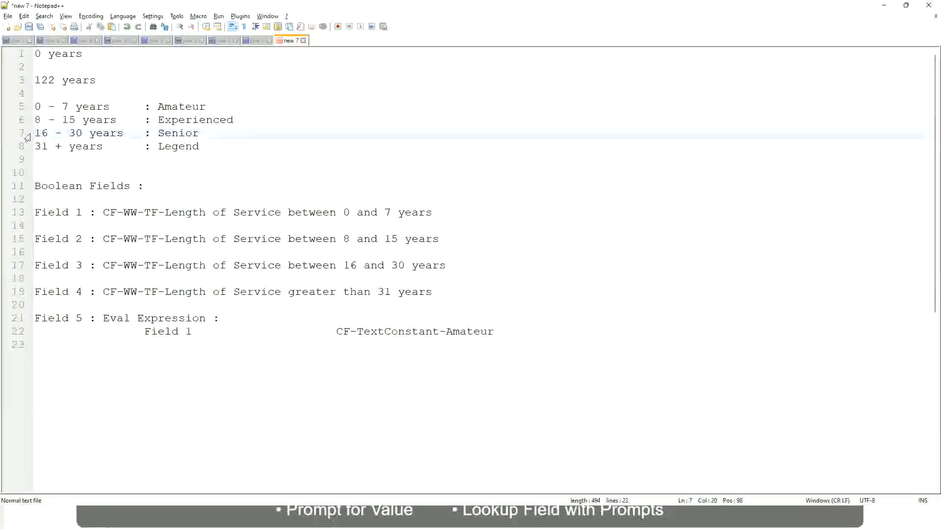
pyautogui.moveTo(34, 133); pyautogui.dragTo(89, 136)
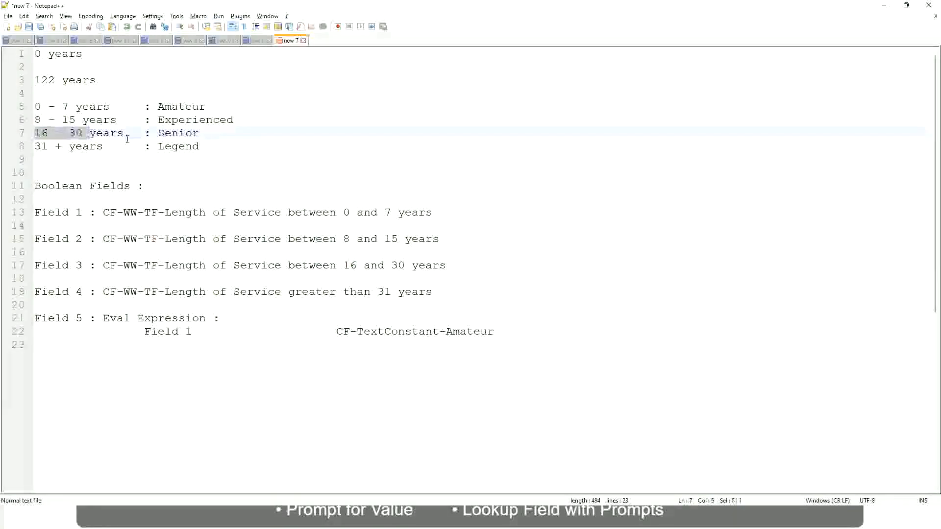
pyautogui.doubleClick(173, 134)
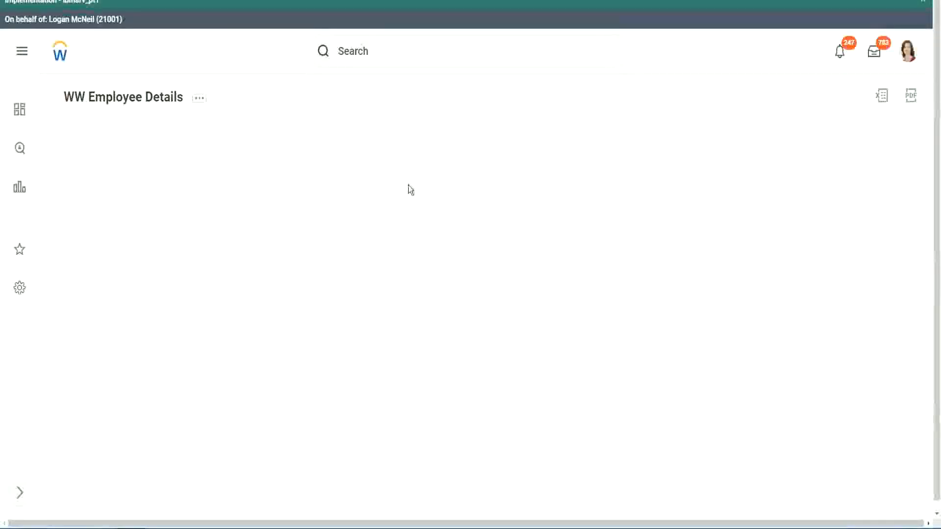
# Return to the Workday report results and examine the # of Years of Service and Experience Bands columns row by row.
pyautogui.scroll(-2, 810, 296)
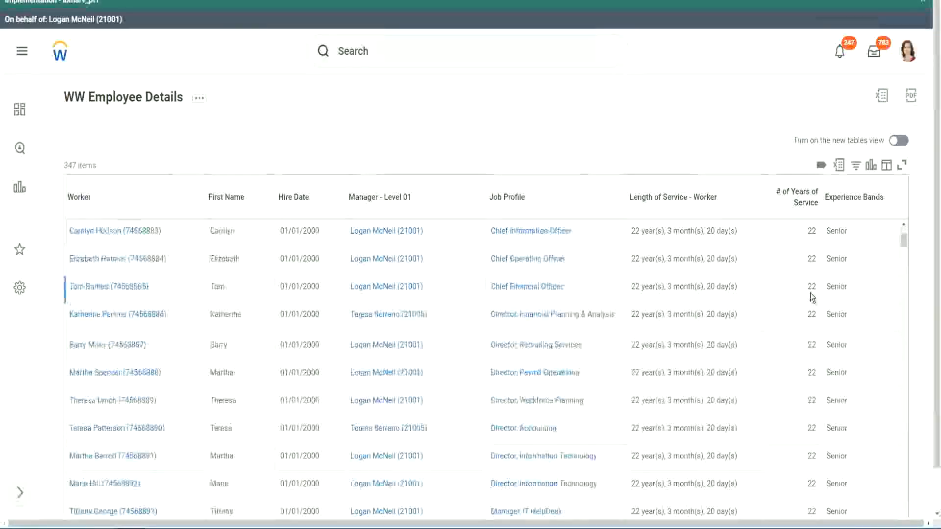
pyautogui.scroll(-5, 811, 296)
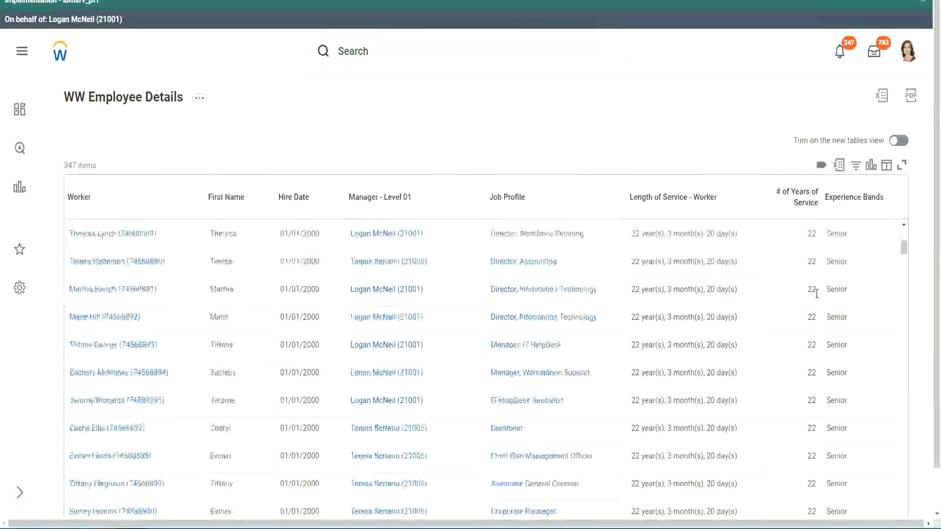
pyautogui.scroll(-5, 820, 324)
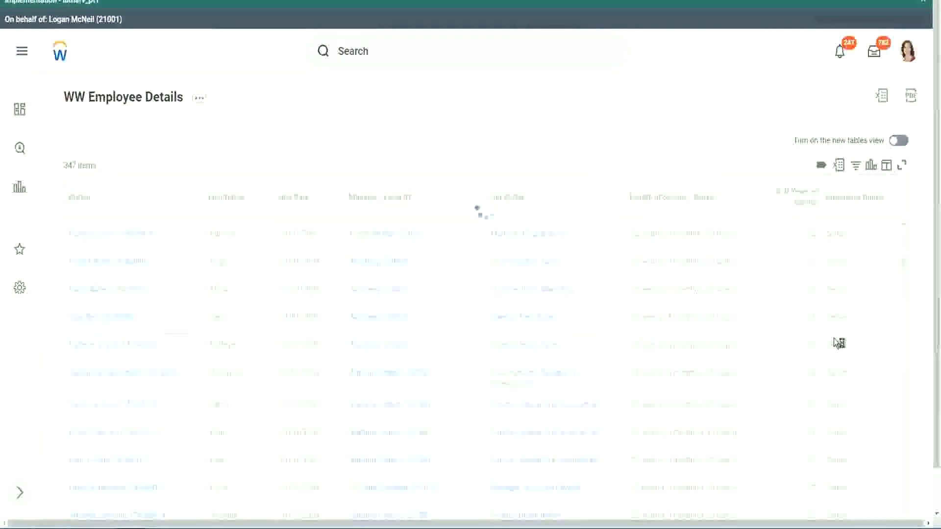
pyautogui.scroll(-1, 834, 338)
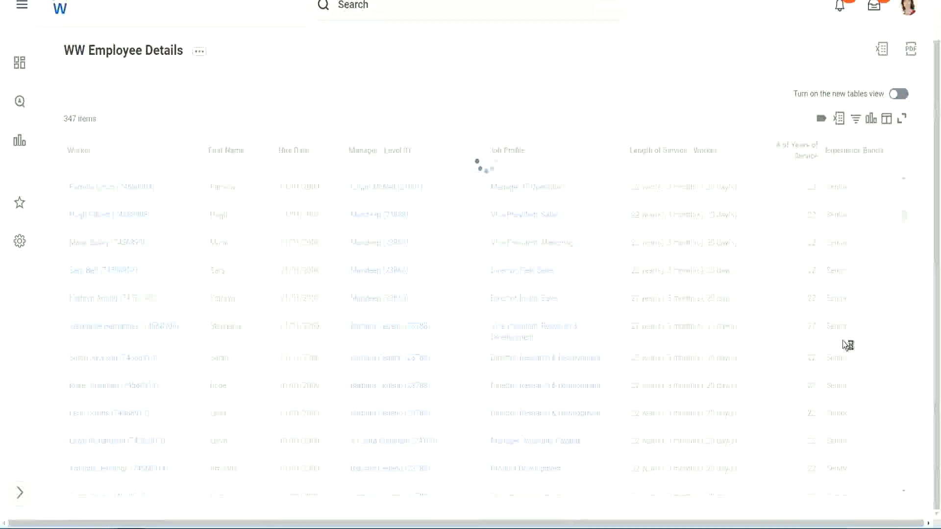
pyautogui.scroll(-4, 872, 277)
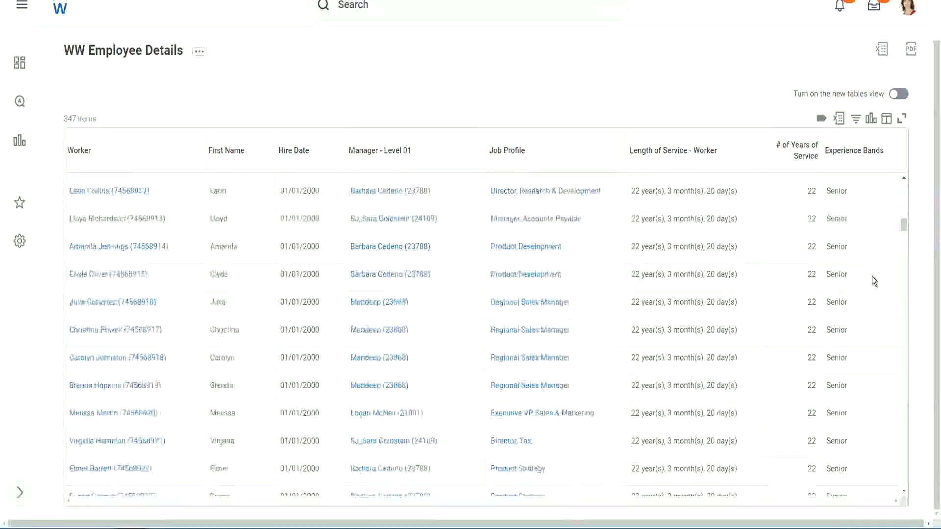
pyautogui.scroll(-3, 872, 276)
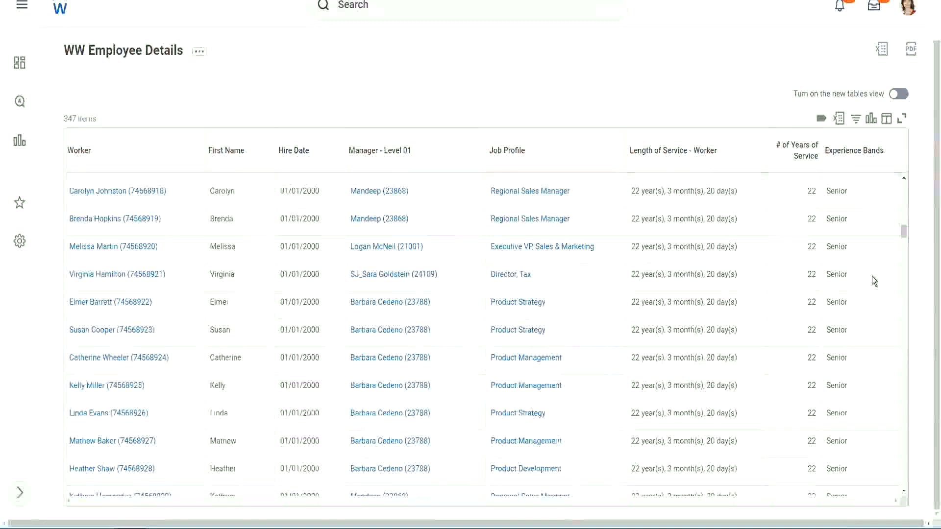
pyautogui.scroll(-8, 872, 275)
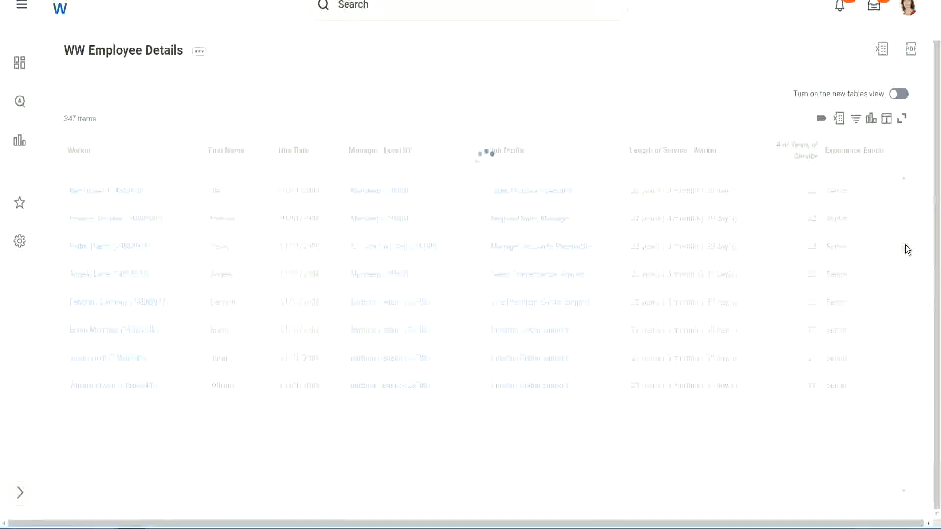
# Filter the Experience Bands column for values containing Amateur.
pyautogui.click(859, 160)
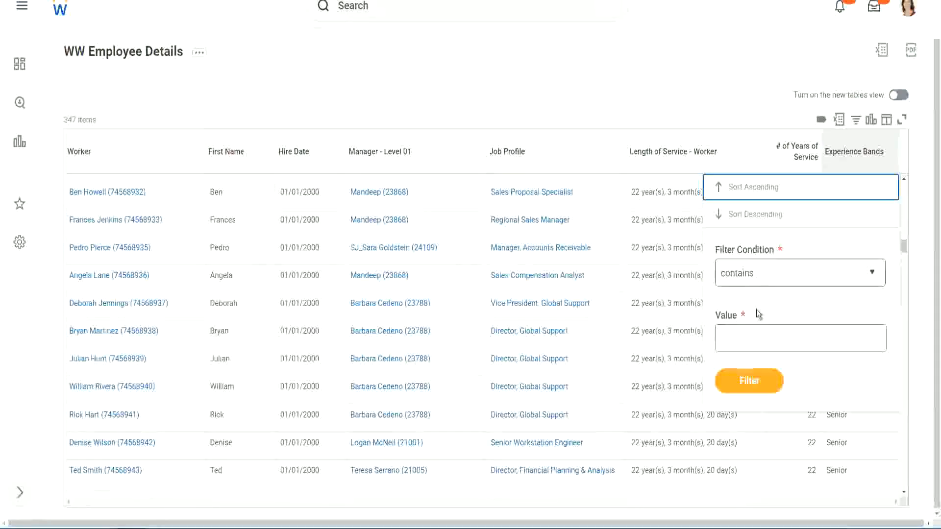
pyautogui.click(746, 330)
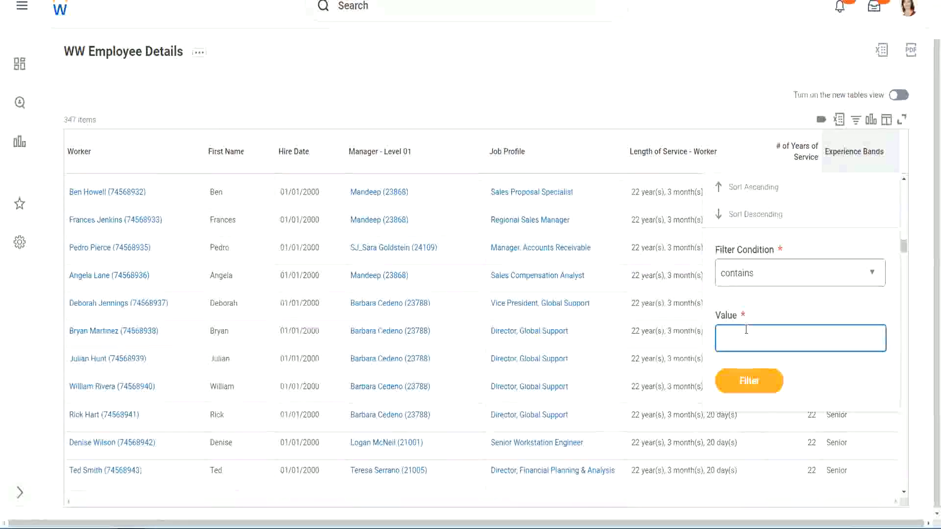
pyautogui.write('Amate')
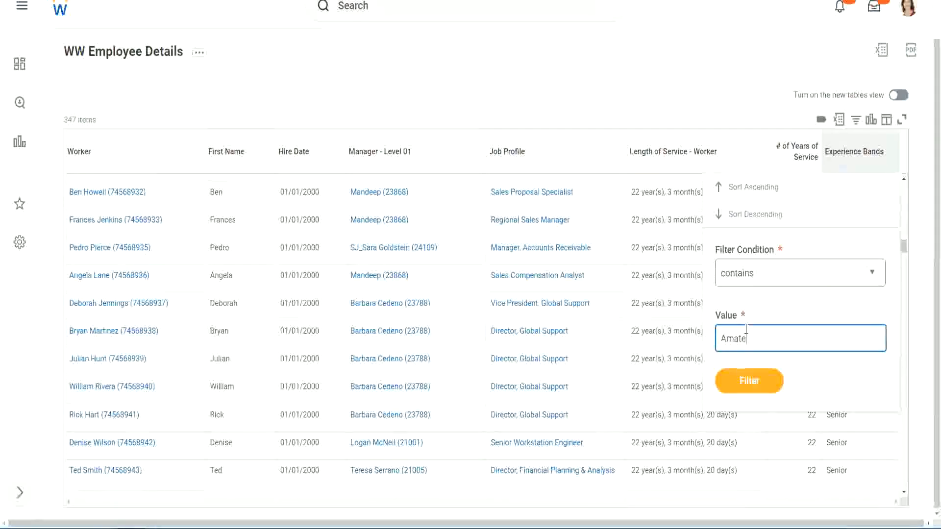
pyautogui.write('ur')
pyautogui.click(742, 386)
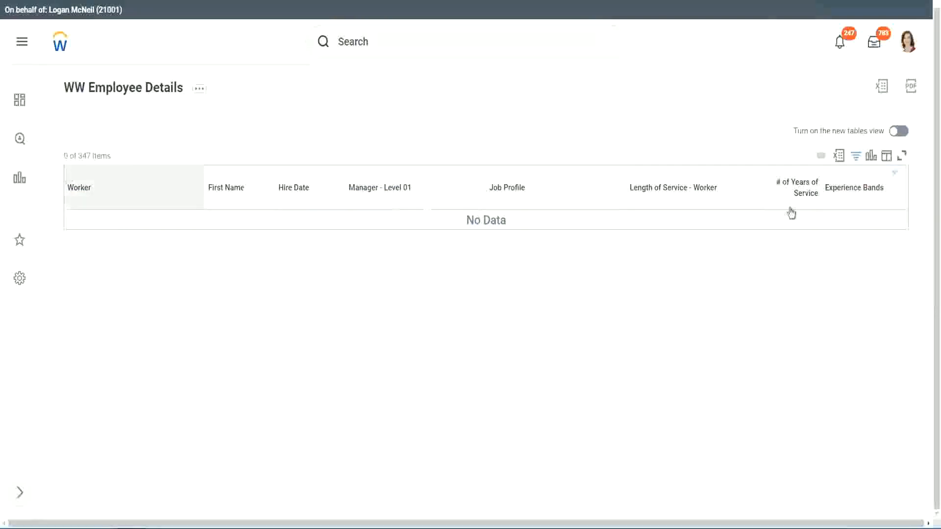
# Change the Experience Bands filter value to Legend and check the years of service in the filtered rows.
pyautogui.click(851, 192)
pyautogui.click(782, 322)
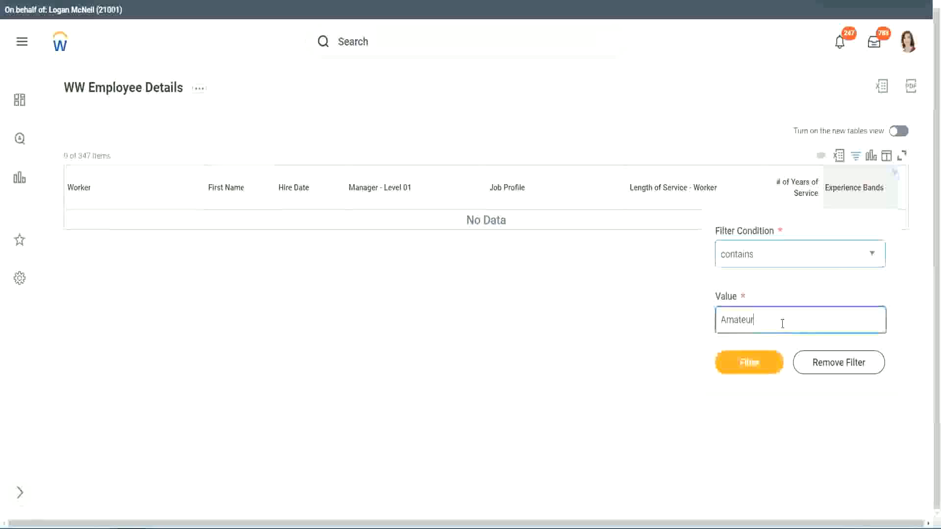
pyautogui.moveTo(692, 323); pyautogui.dragTo(672, 322)
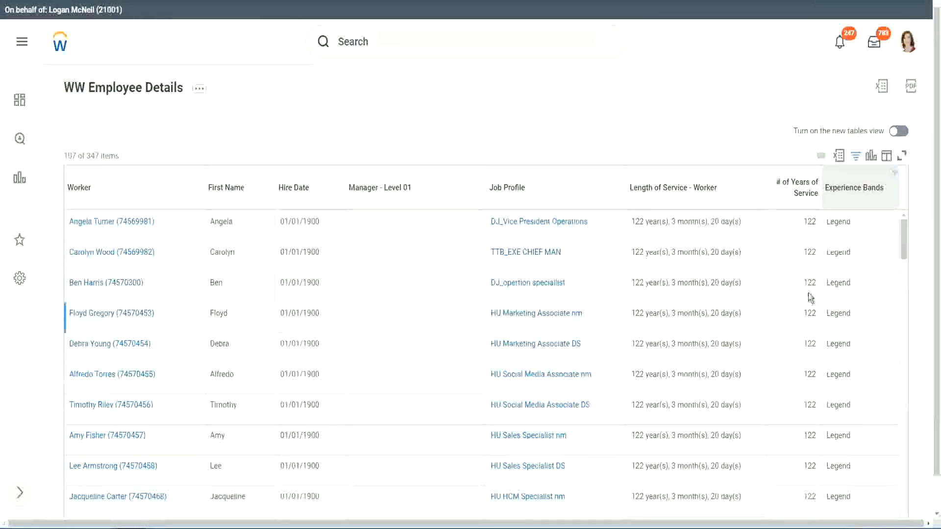
pyautogui.scroll(-10, 807, 293)
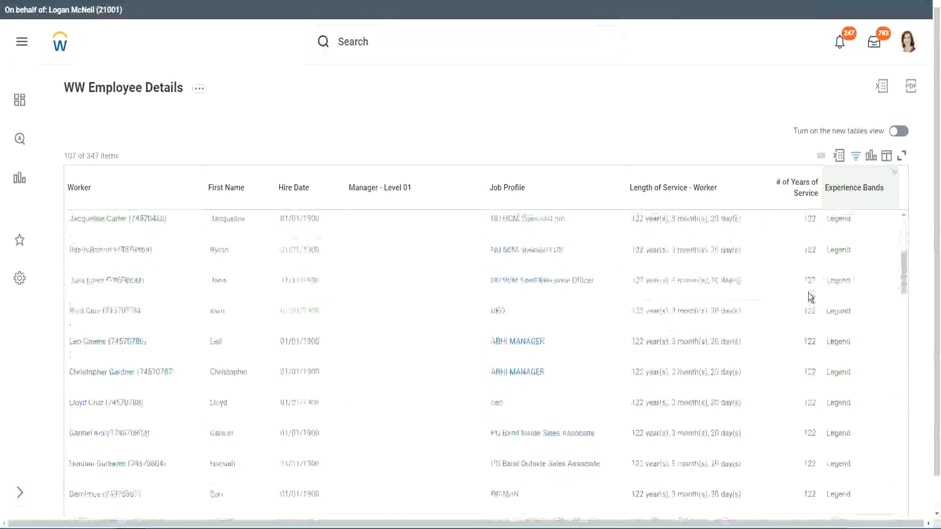
pyautogui.scroll(-3, 808, 293)
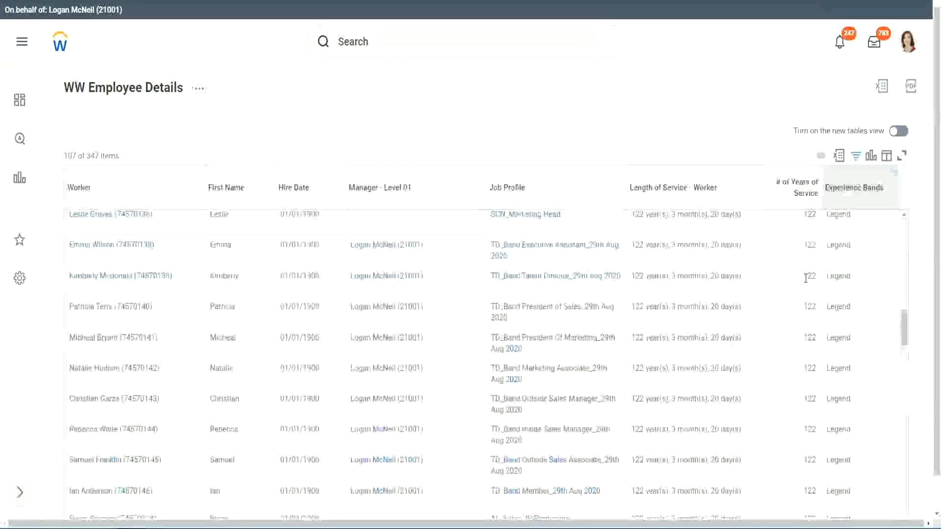
# Examine the hire dates and # of Years of Service values of the Legend workers down to the end of the filtered report.
pyautogui.scroll(-10, 808, 281)
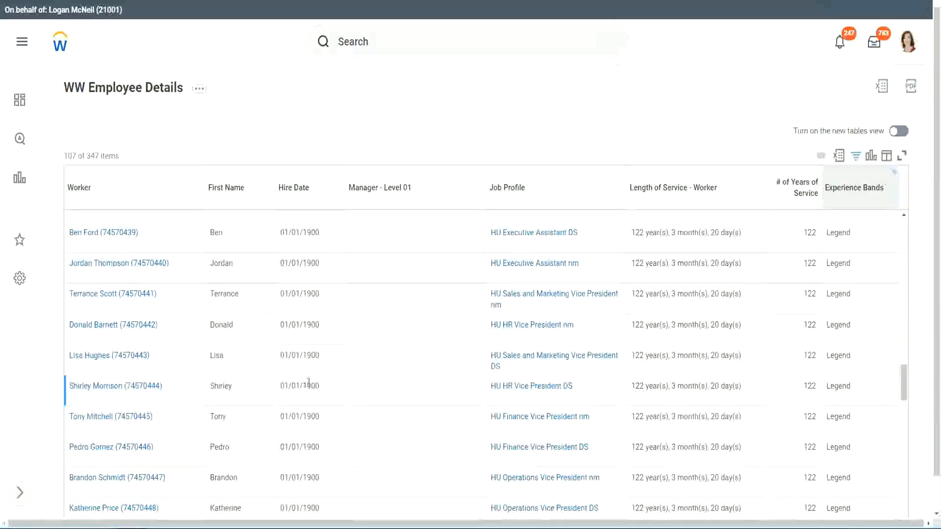
pyautogui.doubleClick(310, 386)
pyautogui.scroll(-5, 800, 369)
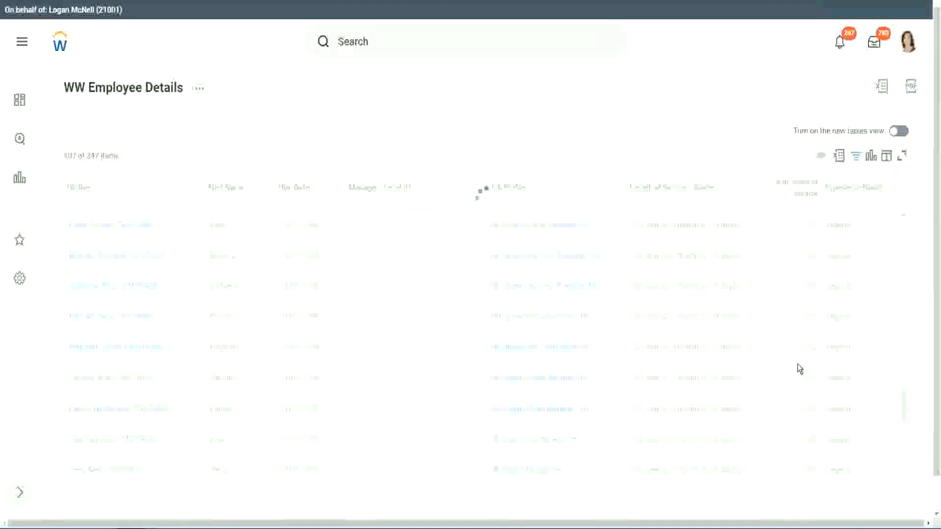
pyautogui.scroll(-5, 798, 364)
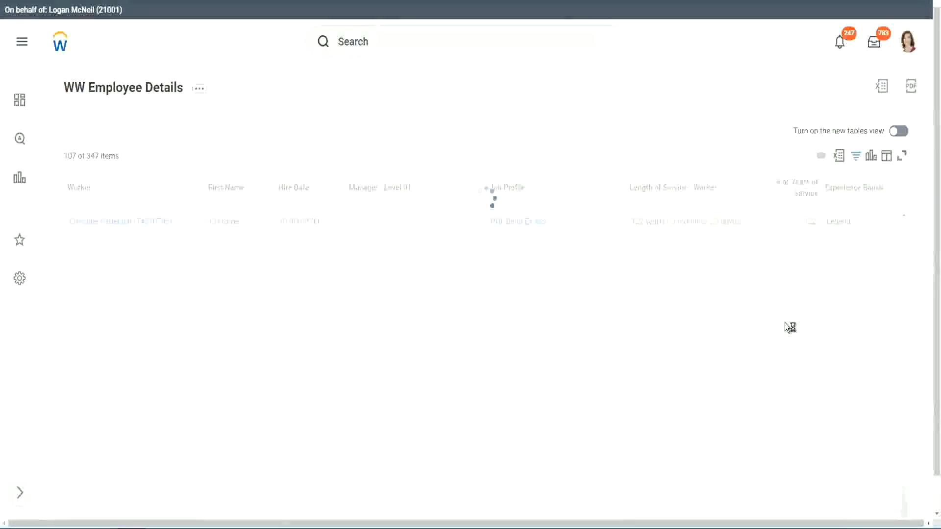
pyautogui.scroll(-5, 785, 322)
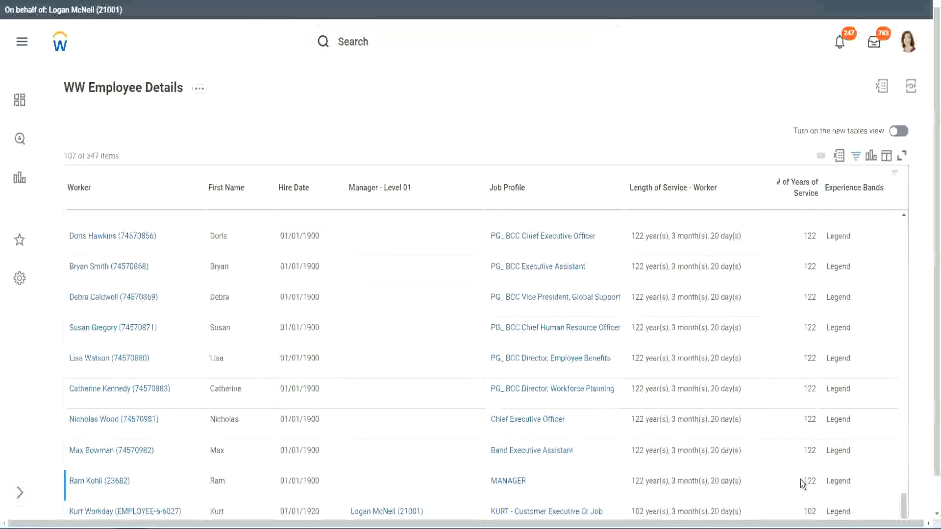
pyautogui.doubleClick(810, 511)
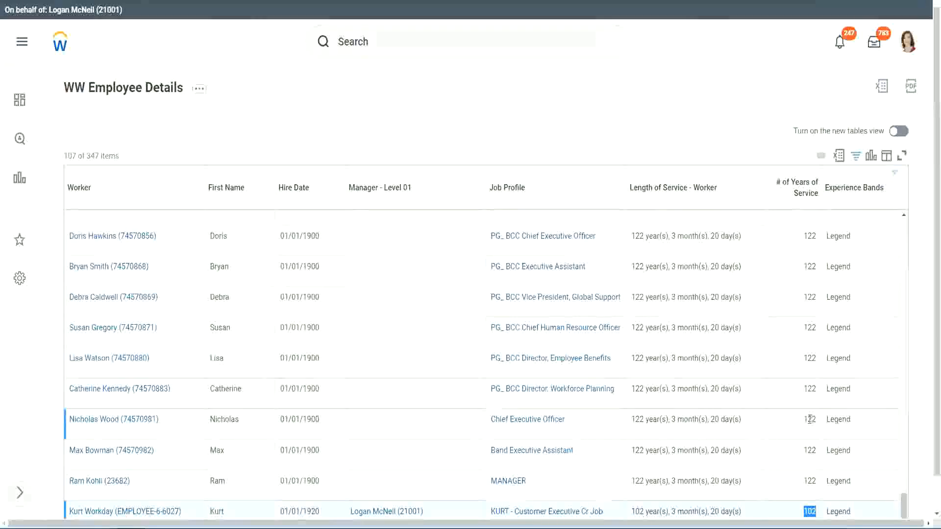
pyautogui.moveTo(810, 419); pyautogui.dragTo(816, 420)
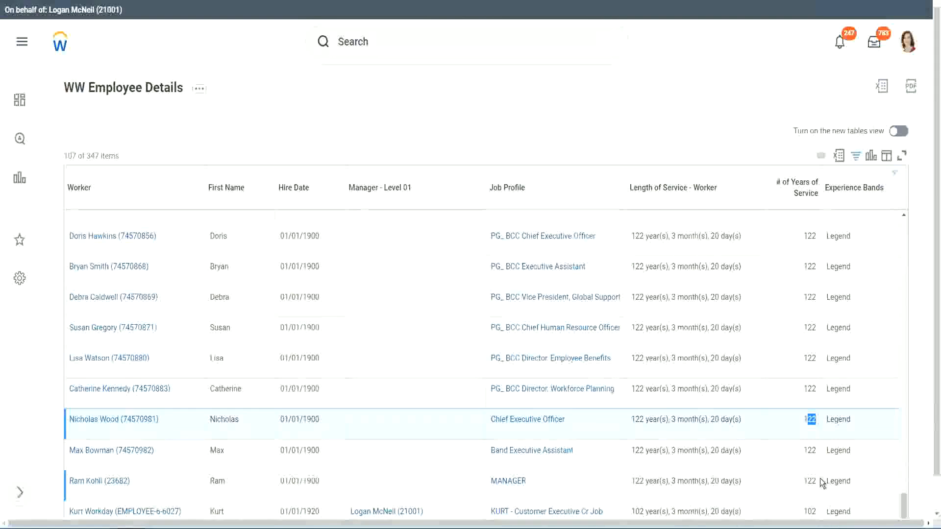
pyautogui.click(791, 390)
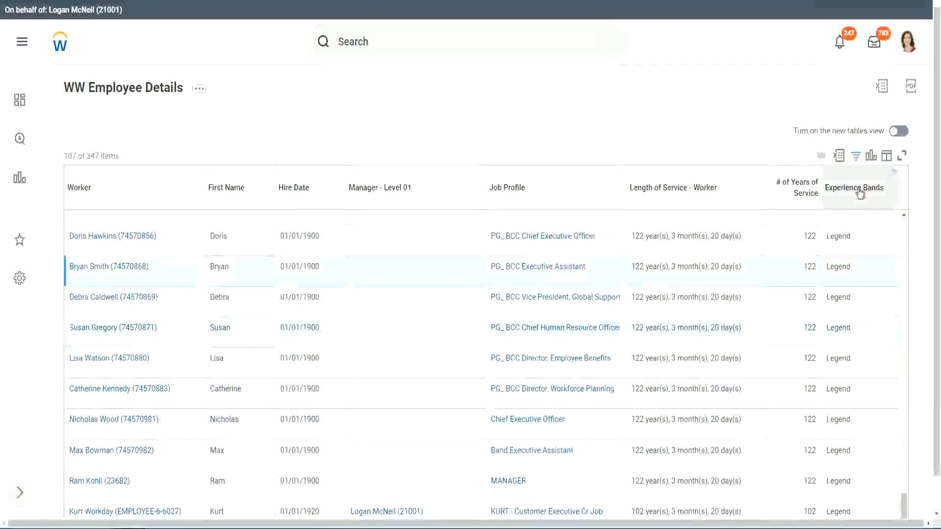
# Change the Experience Bands filter value to Experienced, keeping the contains condition, and apply the filter.
pyautogui.click(862, 213)
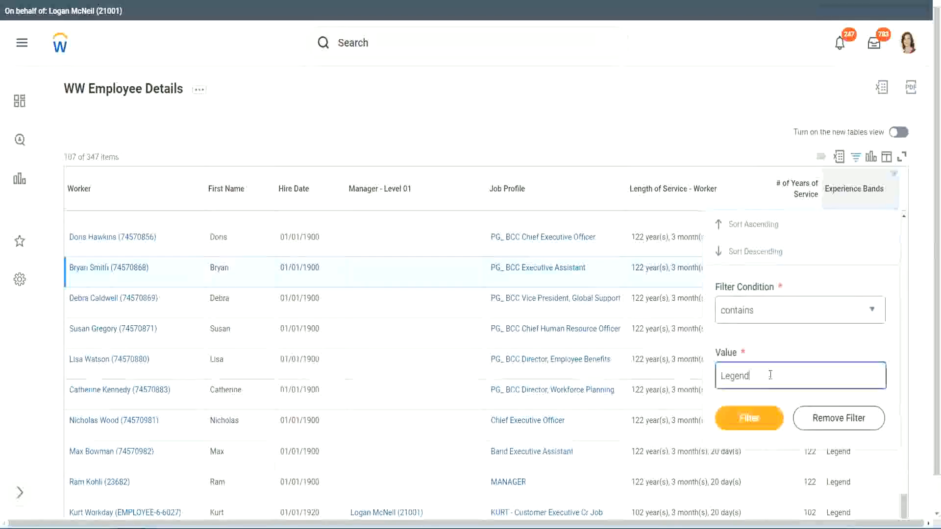
pyautogui.doubleClick(738, 373)
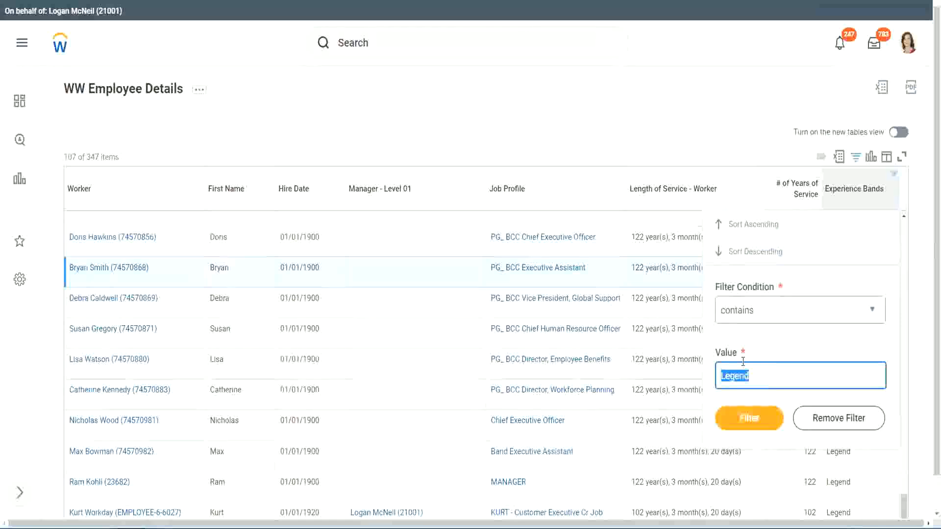
pyautogui.write('Ex')
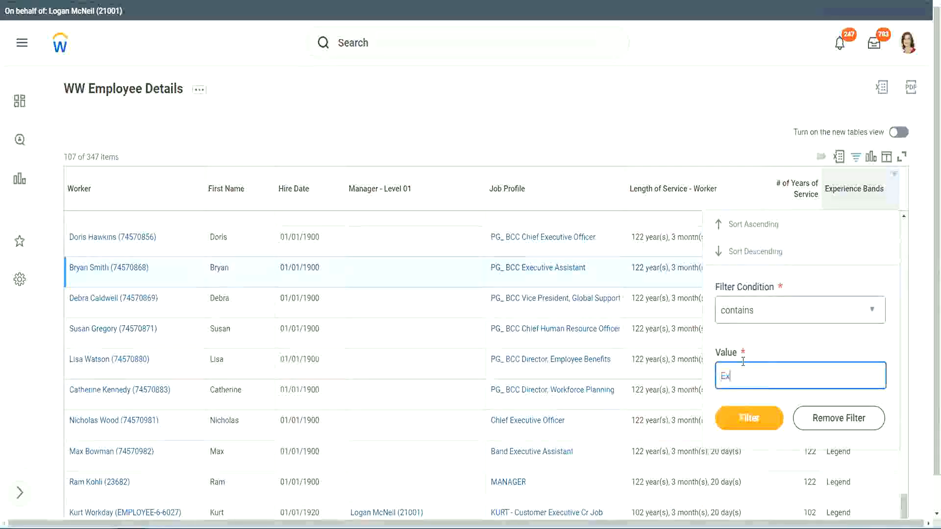
pyautogui.write('per')
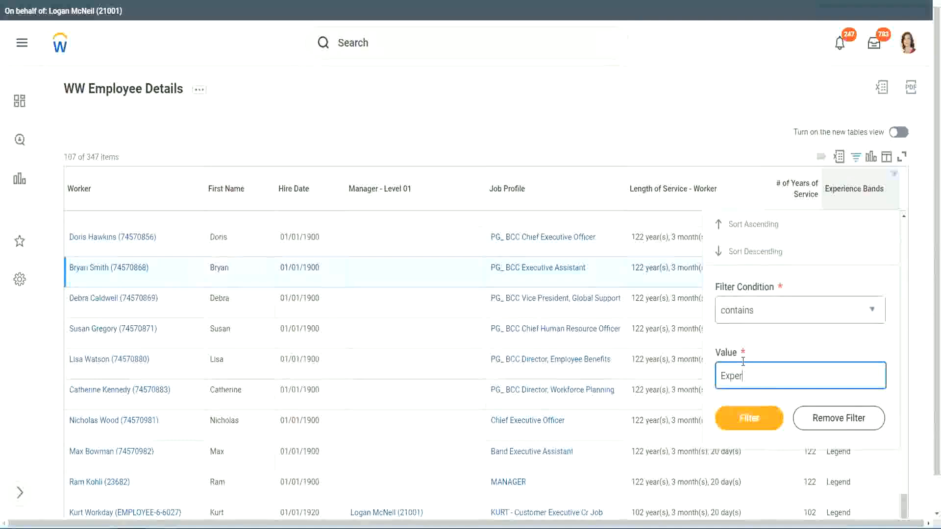
pyautogui.write('ienced')
pyautogui.click(748, 421)
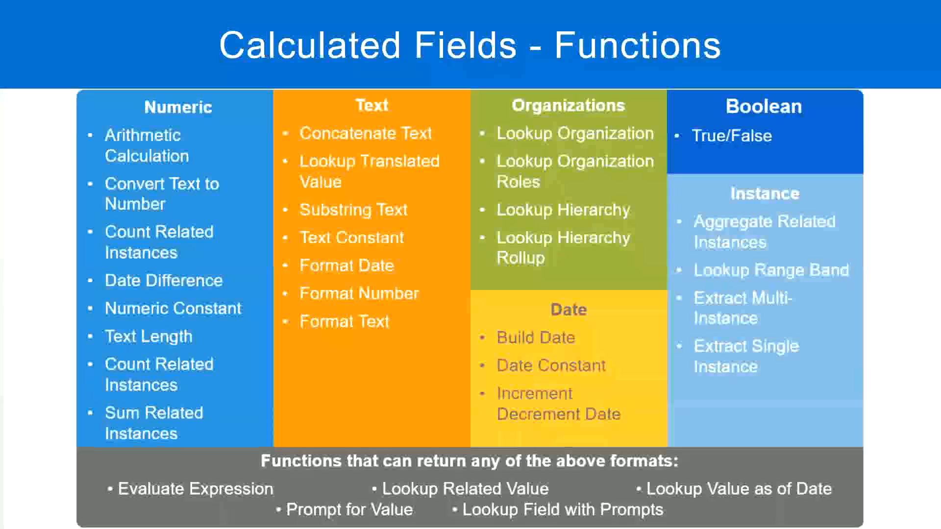
# Switch to the Notepad++ notes and check the 8 - 15 years range defined for the Experienced band.
pyautogui.hotkey('alt', 'Tab')
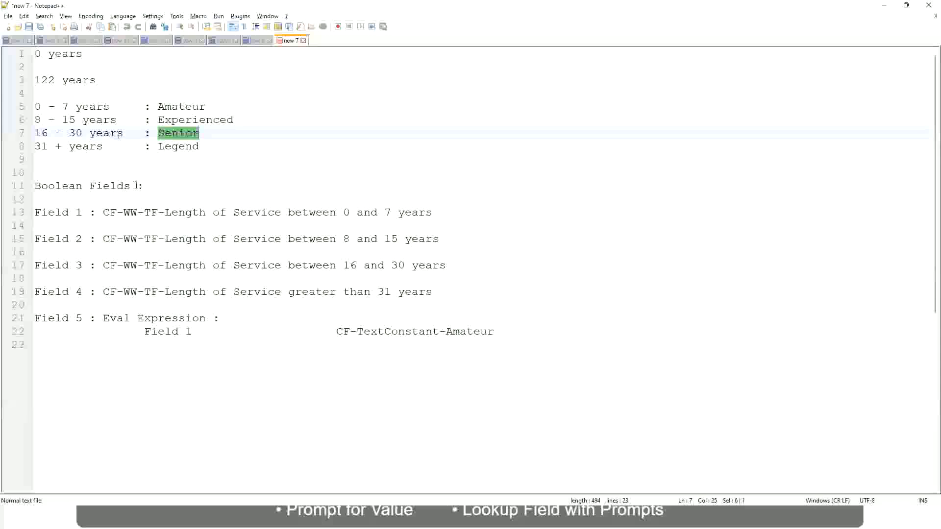
pyautogui.moveTo(42, 121); pyautogui.dragTo(74, 121)
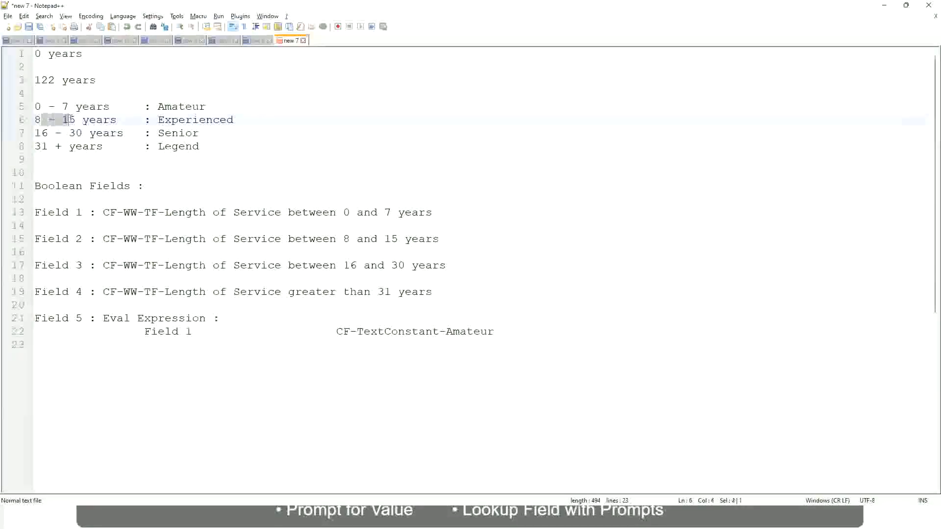
pyautogui.click(78, 121)
pyautogui.click(108, 122)
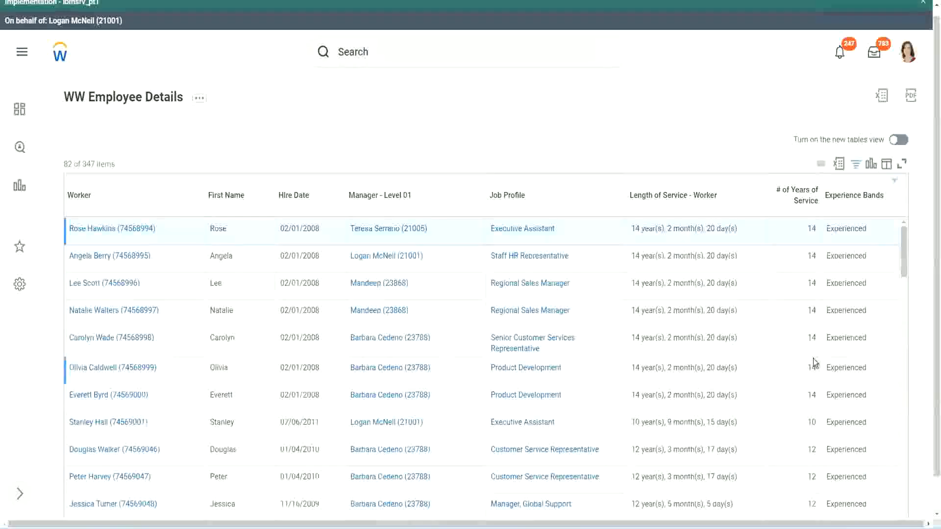
# Check in the filtered Workday report that the Experienced workers' # of Years of Service values fall within the 8 - 15 years range.
pyautogui.scroll(-4, 813, 363)
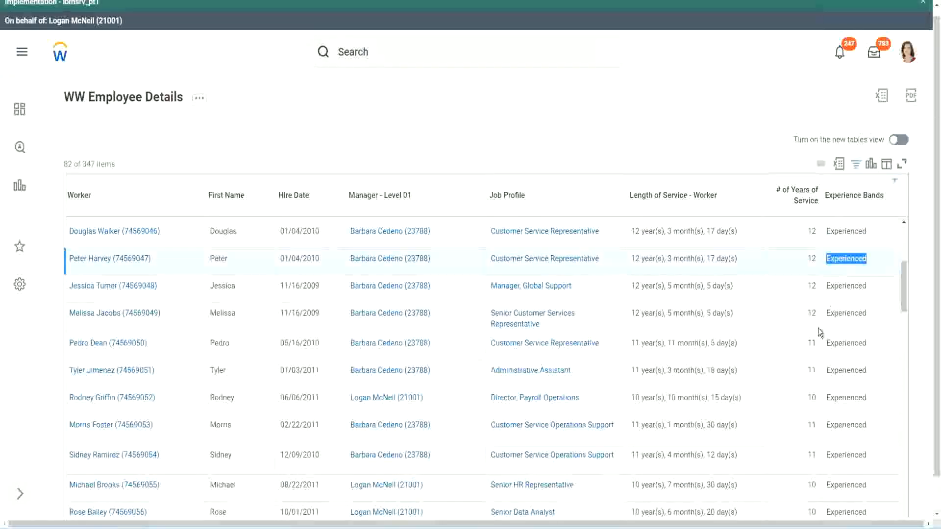
pyautogui.scroll(-2, 814, 343)
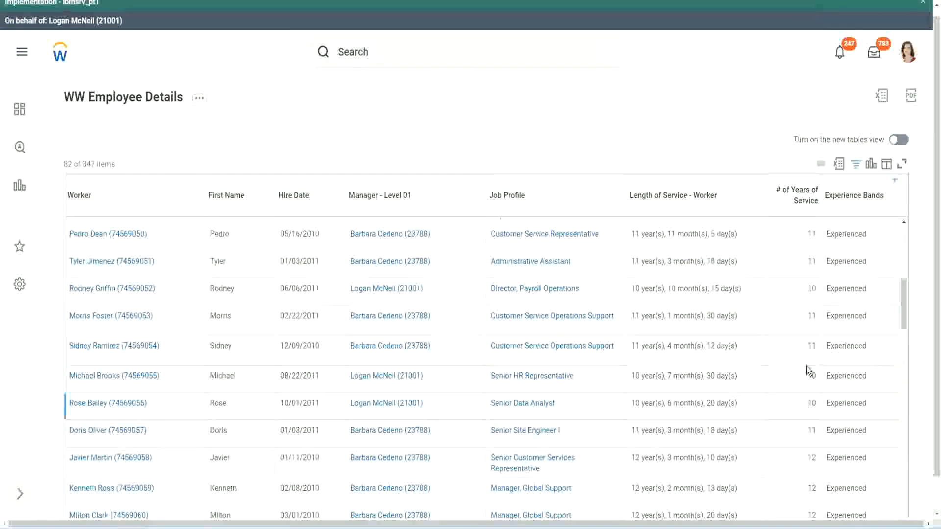
pyautogui.click(811, 345)
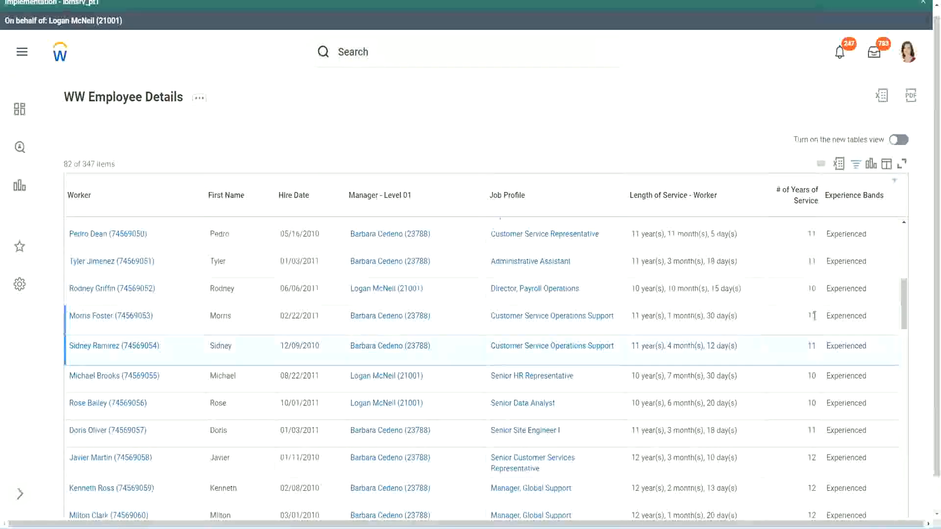
pyautogui.click(858, 313)
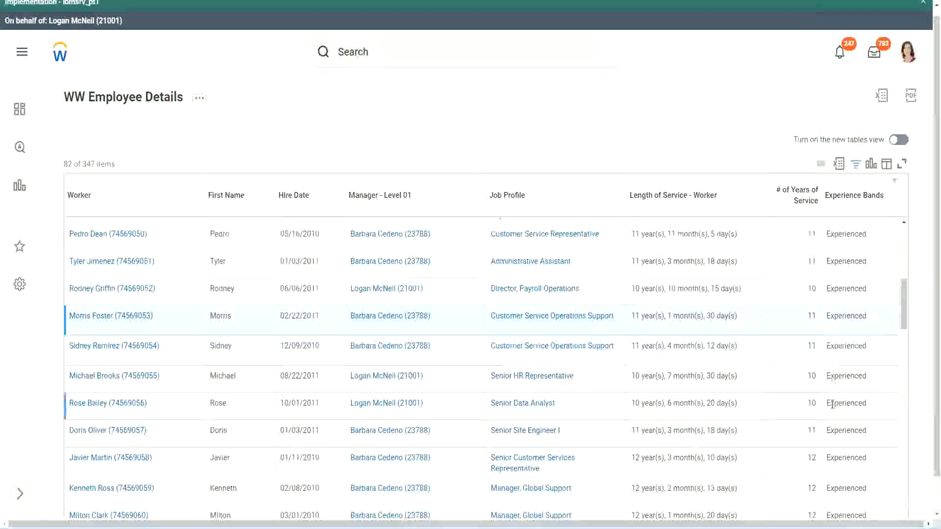
pyautogui.scroll(-10, 833, 405)
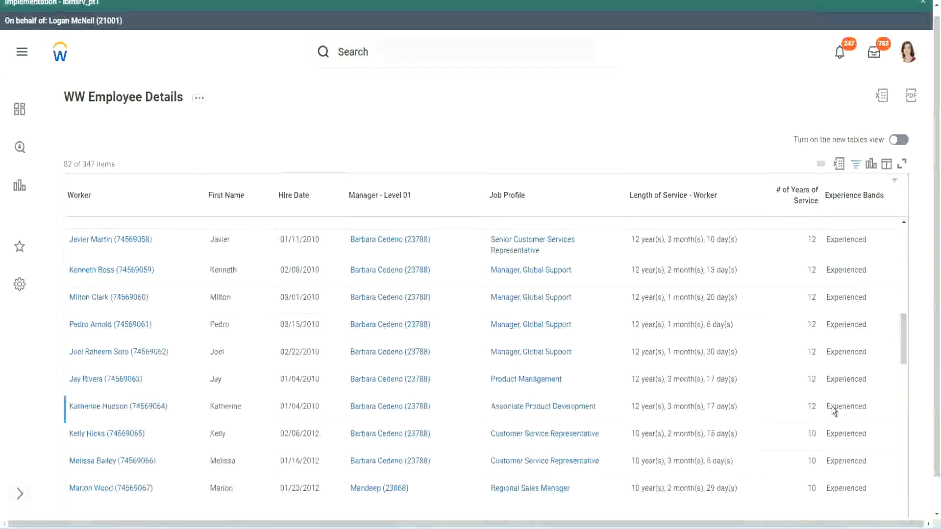